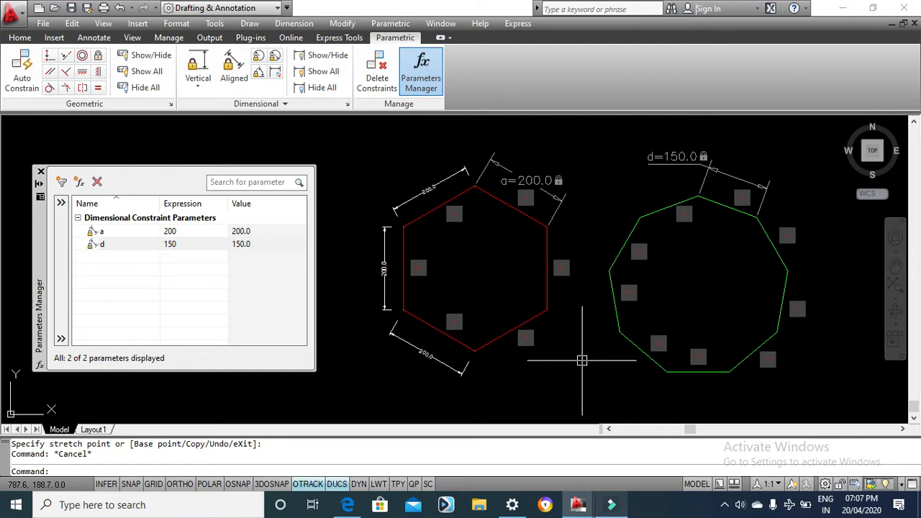
pyautogui.click(725, 504)
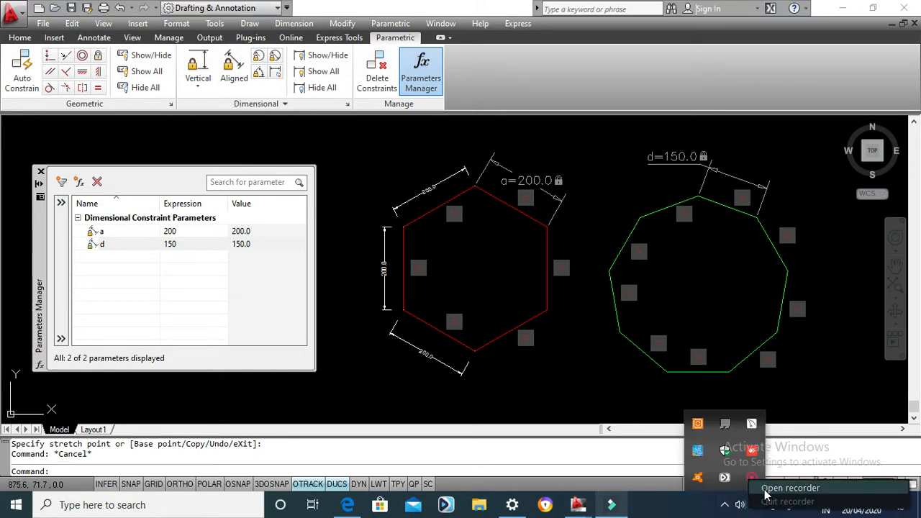
pyautogui.click(752, 477)
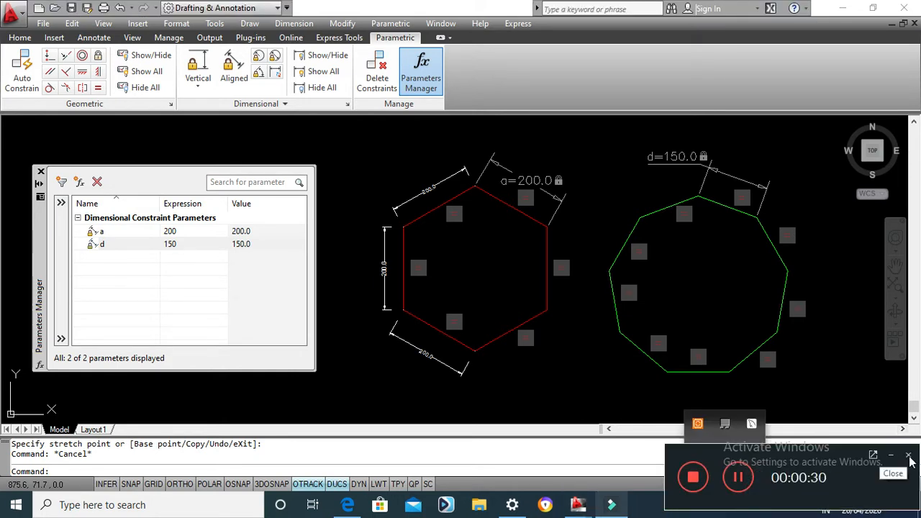
pyautogui.click(882, 466)
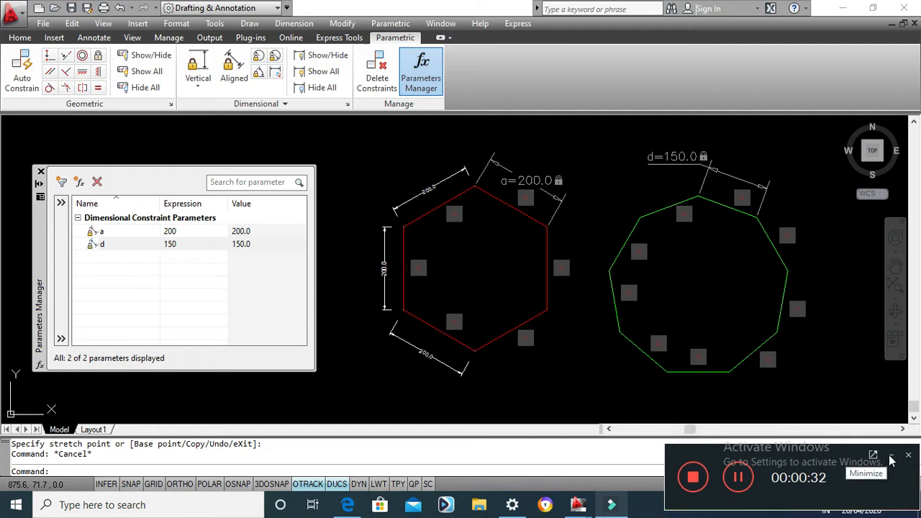
pyautogui.click(890, 458)
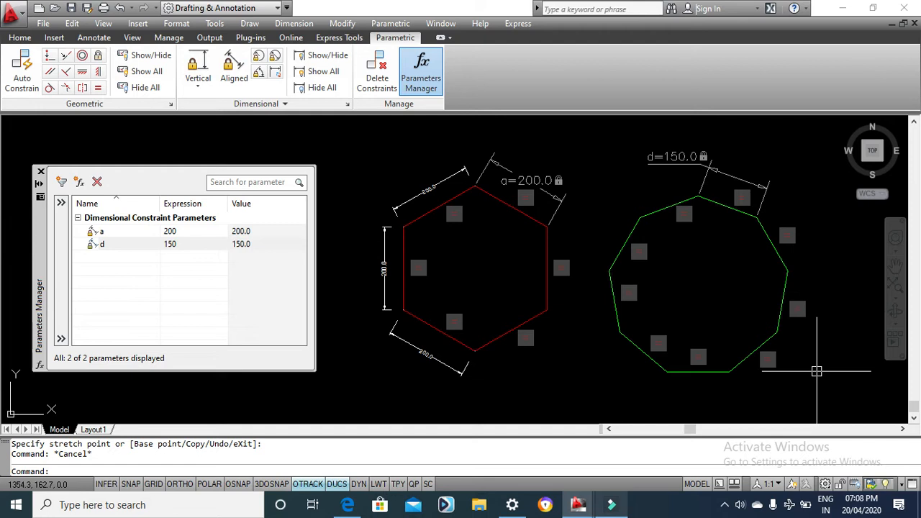
# Step: Set the red hexagon's side-length parameter a to 120 in the Parameters Manager
pyautogui.click(429, 212)
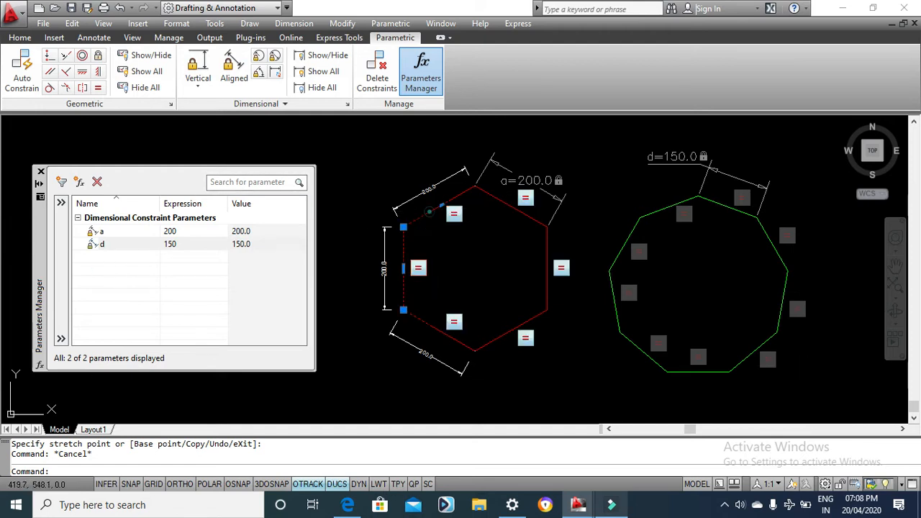
pyautogui.press('Escape')
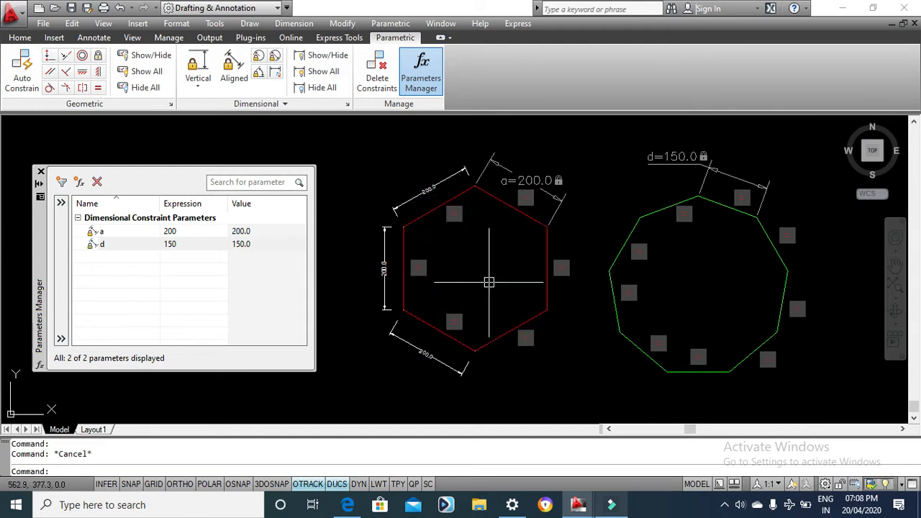
pyautogui.click(504, 204)
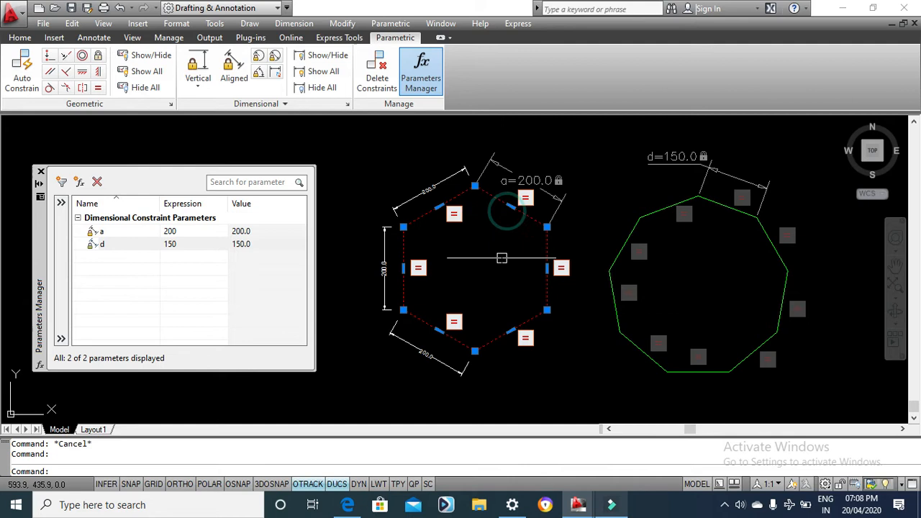
pyautogui.click(235, 231)
pyautogui.click(189, 229)
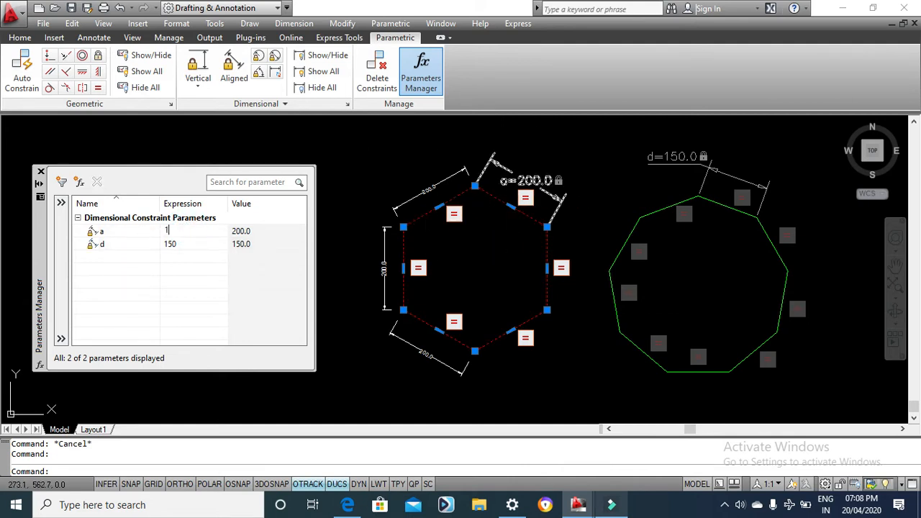
pyautogui.press('Return')
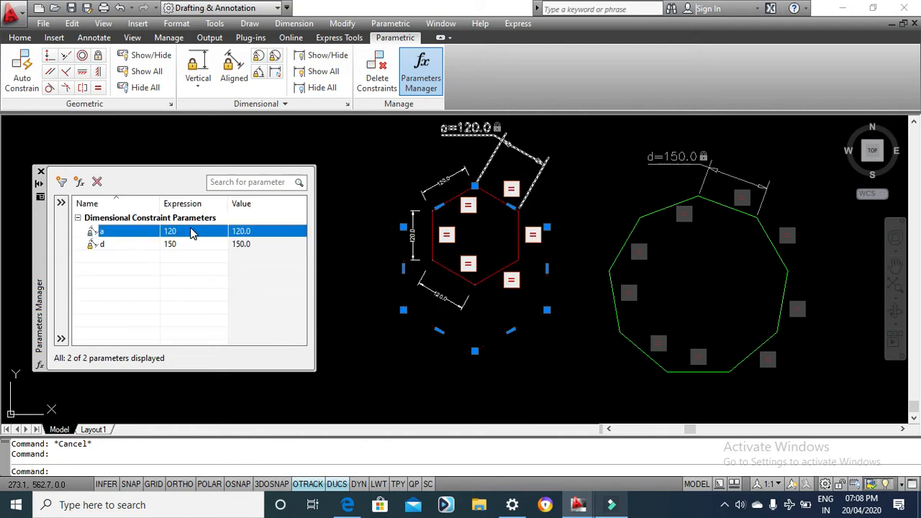
pyautogui.press('Escape')
pyautogui.scroll(3, 475, 234)
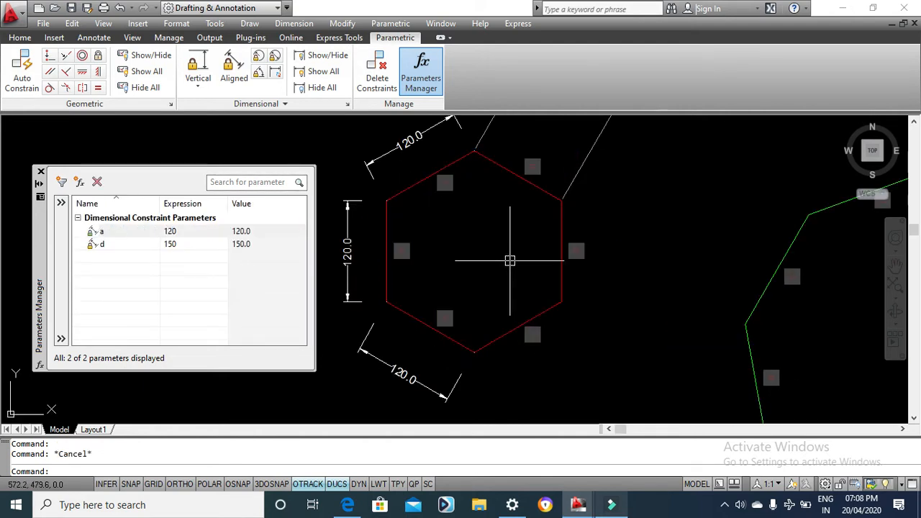
pyautogui.scroll(-3, 509, 260)
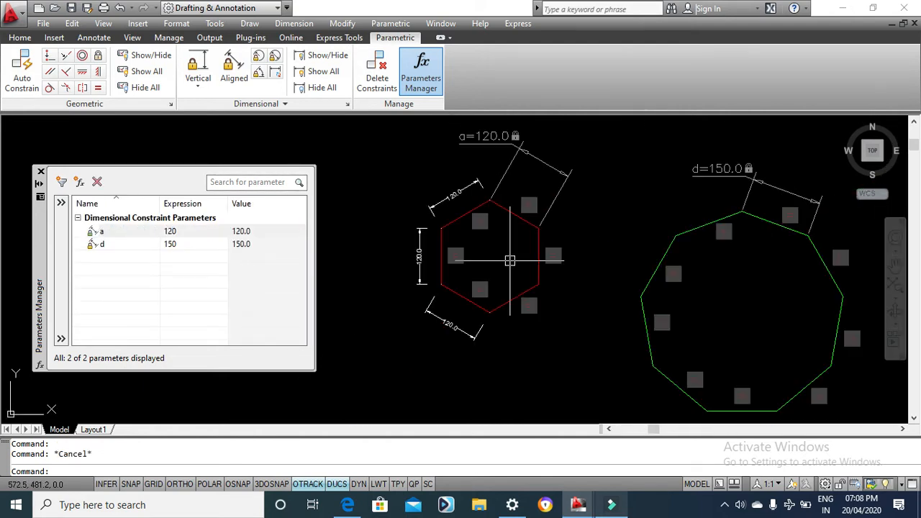
# Step: Set the expression of the red hexagon's parameter a to 130.56
pyautogui.doubleClick(196, 232)
pyautogui.write('1')
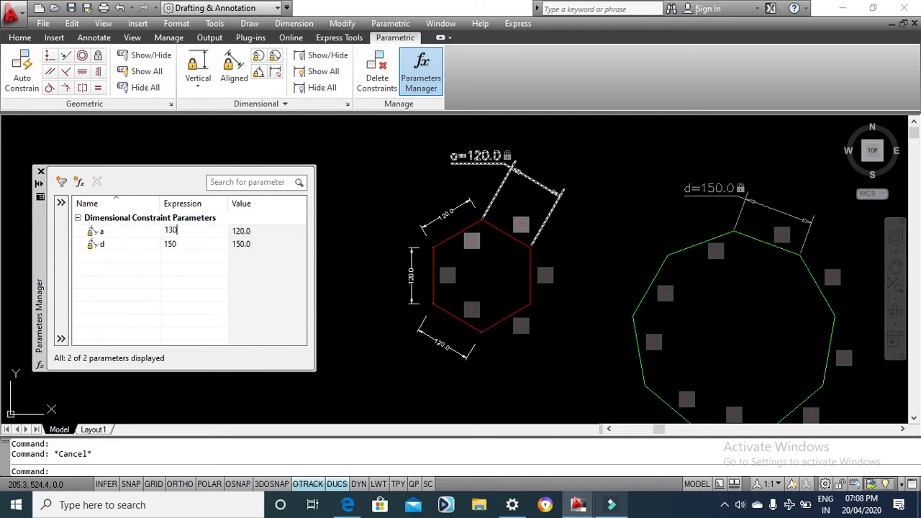
pyautogui.press('Return')
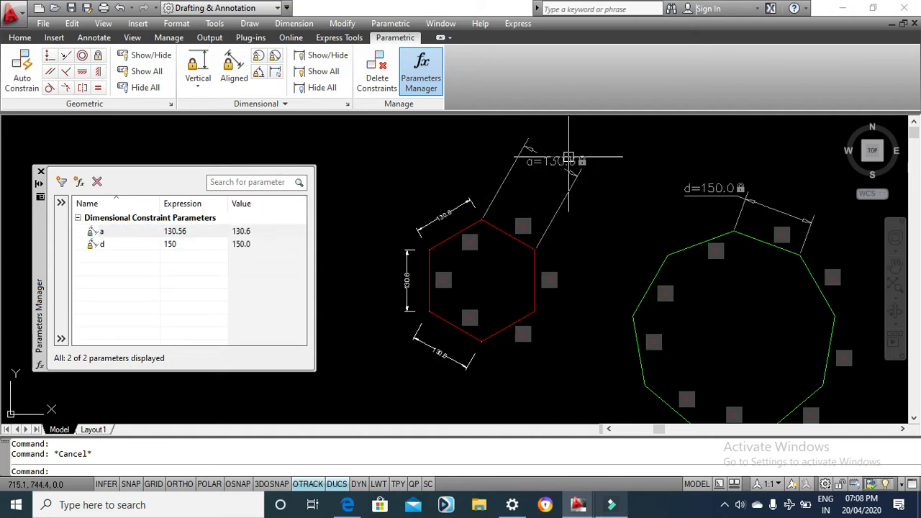
# Step: Set the drawing units' length precision to two decimal places (0.00)
pyautogui.write('un')
pyautogui.press('Return')
pyautogui.click(410, 184)
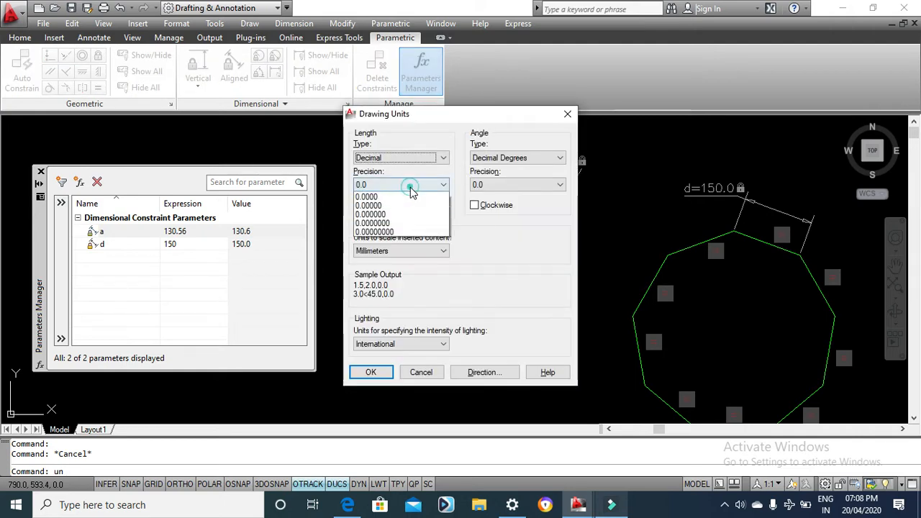
pyautogui.click(400, 215)
pyautogui.click(367, 377)
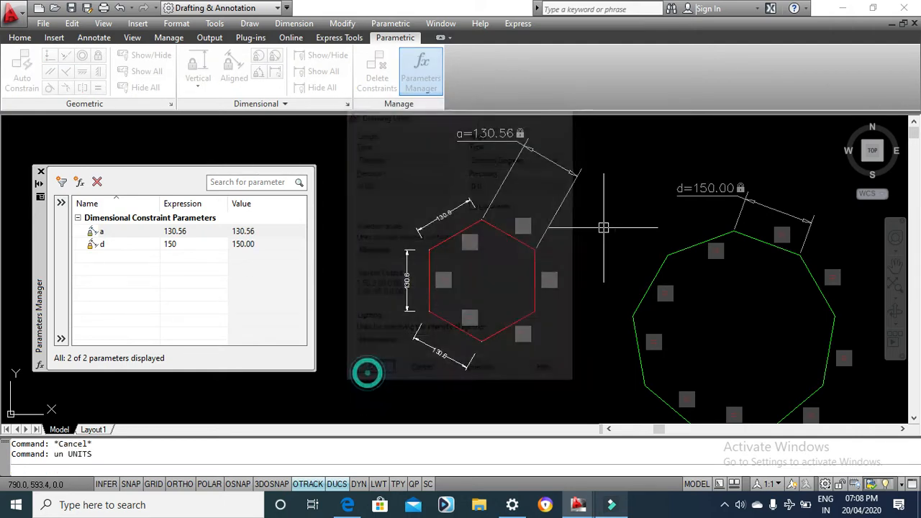
pyautogui.scroll(-1, 586, 238)
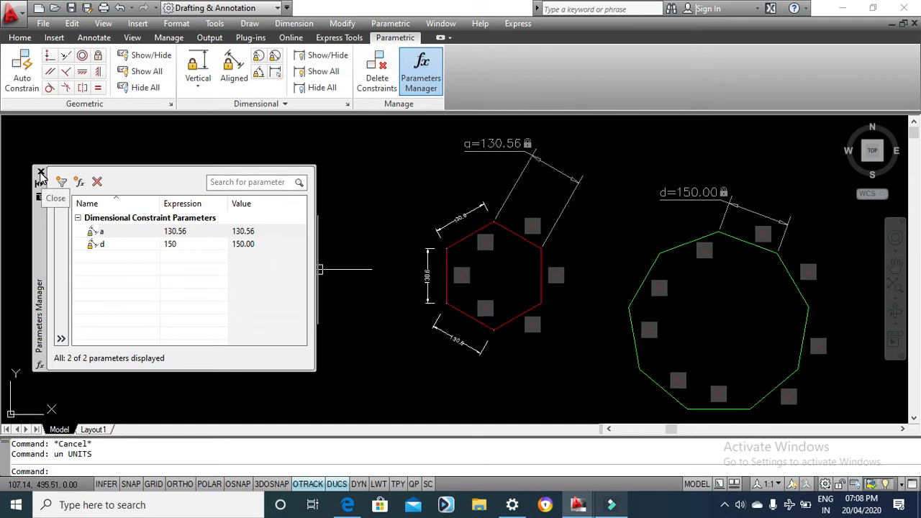
# Step: Close the Parameters Manager and erase both constrained polygons together with their dimensions
pyautogui.click(41, 175)
pyautogui.scroll(-4, 226, 205)
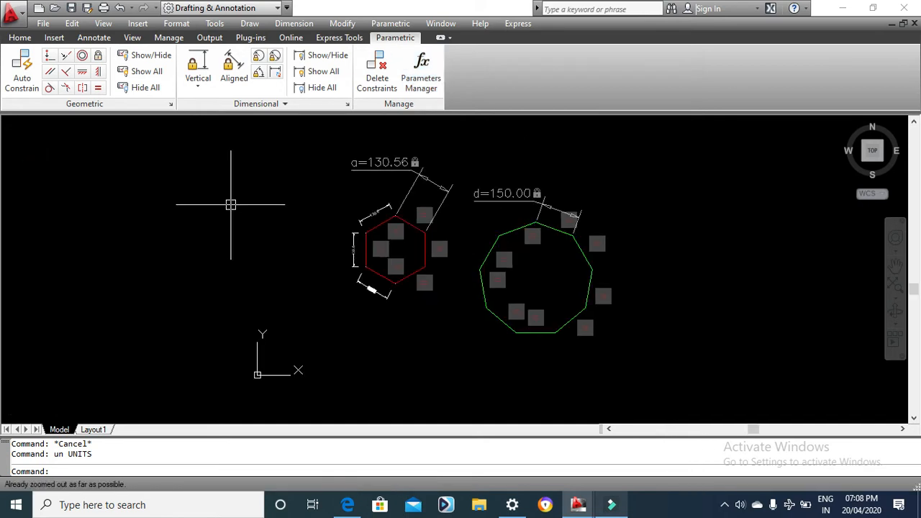
pyautogui.click(298, 125)
pyautogui.click(687, 328)
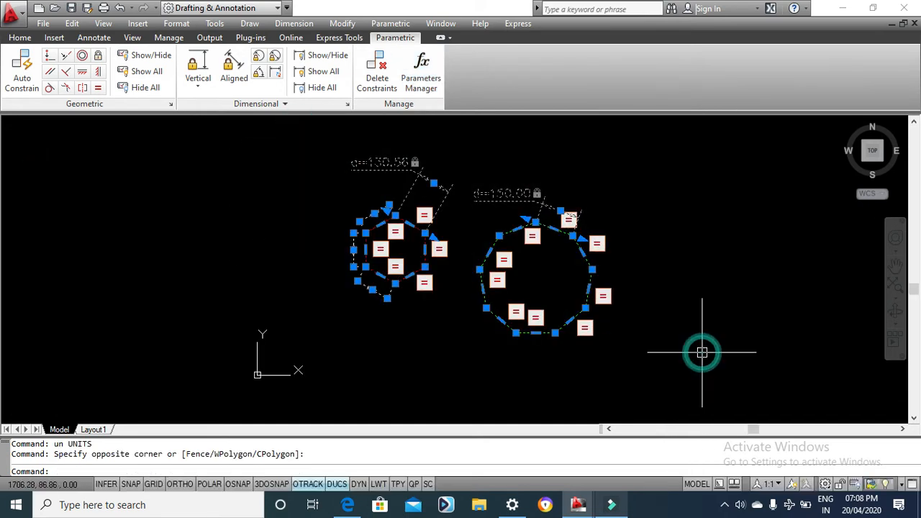
pyautogui.press('Delete')
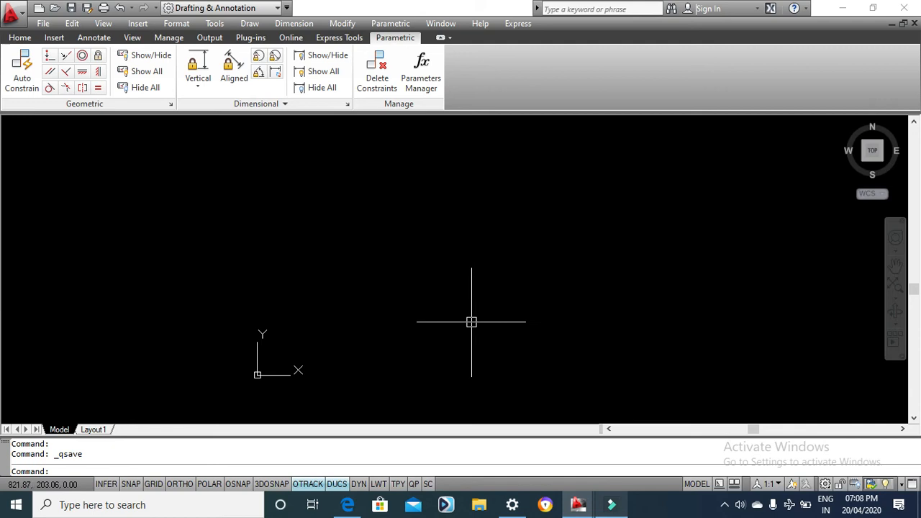
# Step: Draw a six-sided polygon inscribed in a circle, with Ortho on and one vertex straight below the center
pyautogui.scroll(2, 472, 323)
pyautogui.press('Escape')
pyautogui.press('Escape')
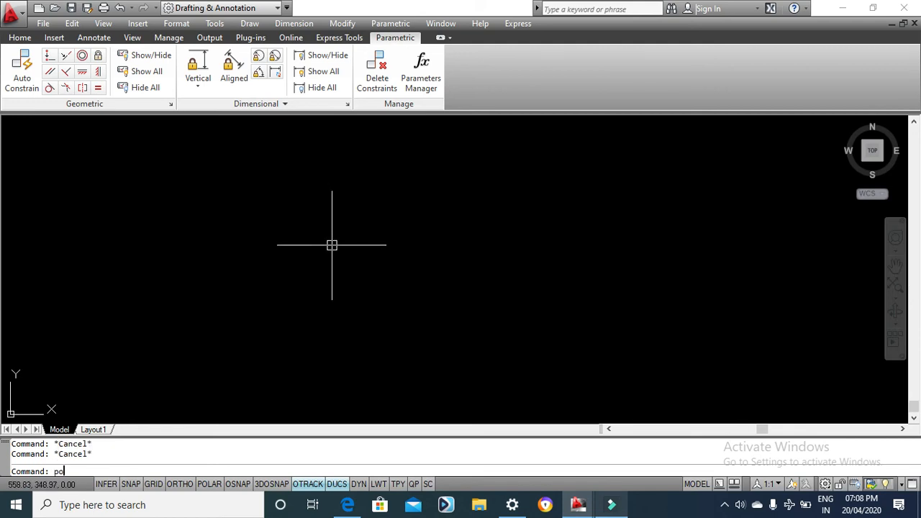
pyautogui.write('pol')
pyautogui.press('Return')
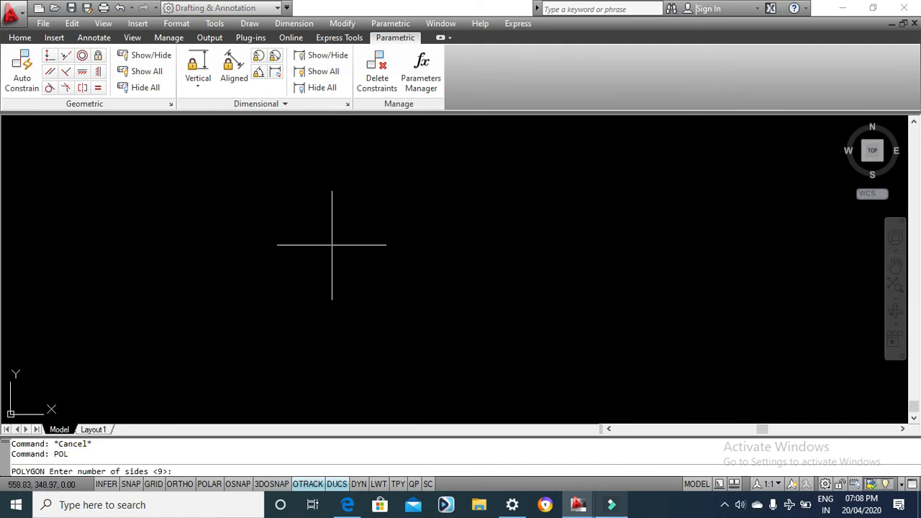
pyautogui.write('6')
pyautogui.press('Return')
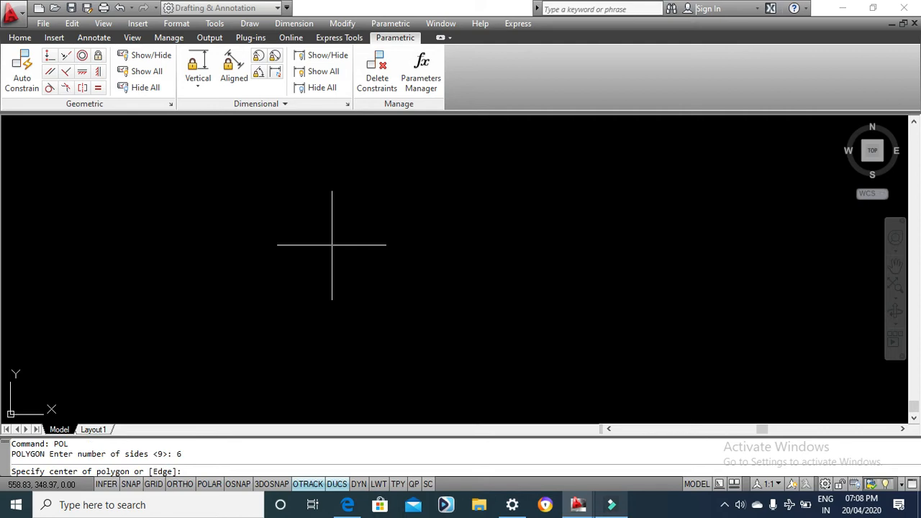
pyautogui.click(432, 272)
pyautogui.rightClick(431, 272)
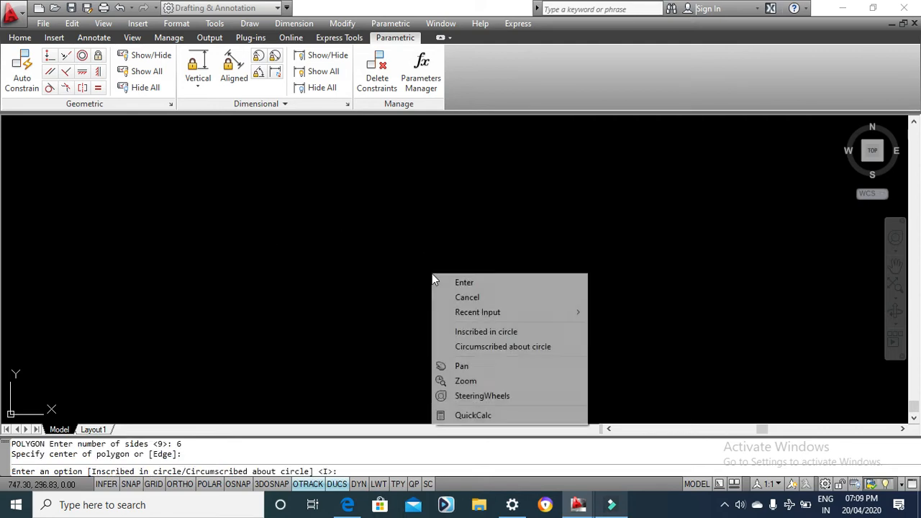
pyautogui.click(489, 333)
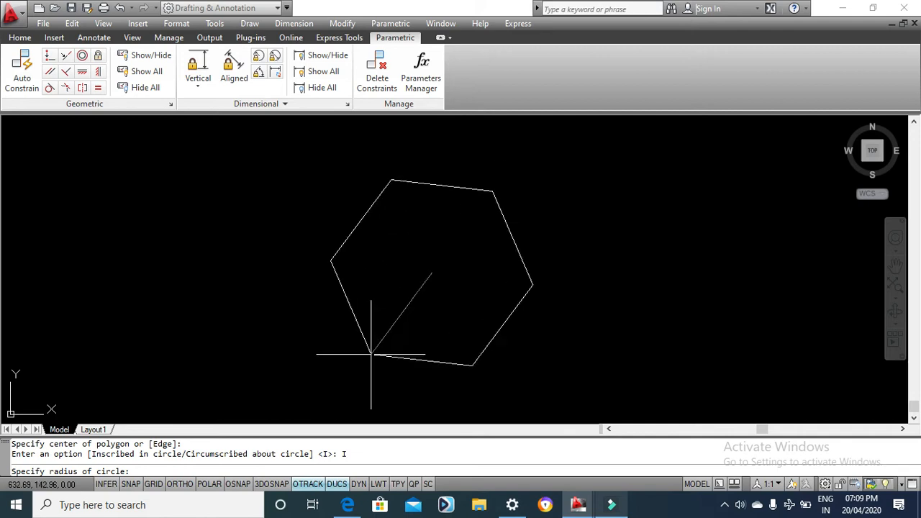
pyautogui.click(180, 483)
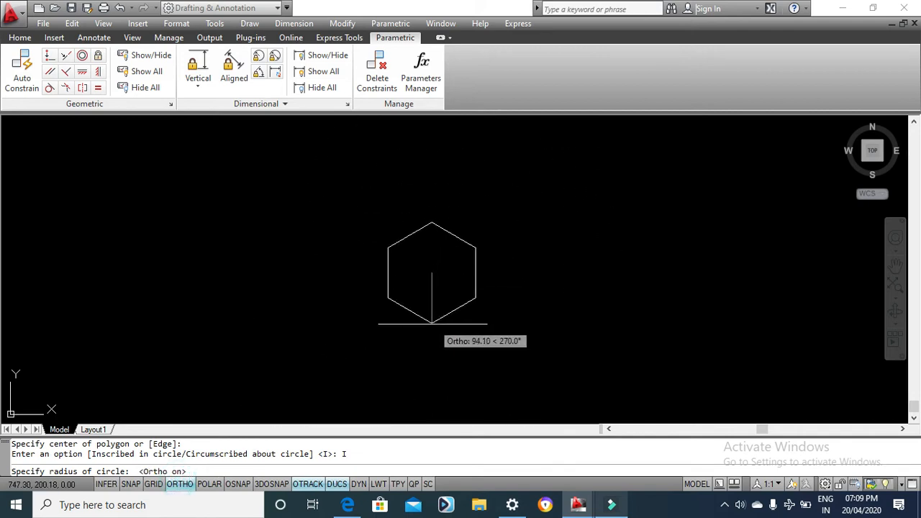
pyautogui.click(431, 344)
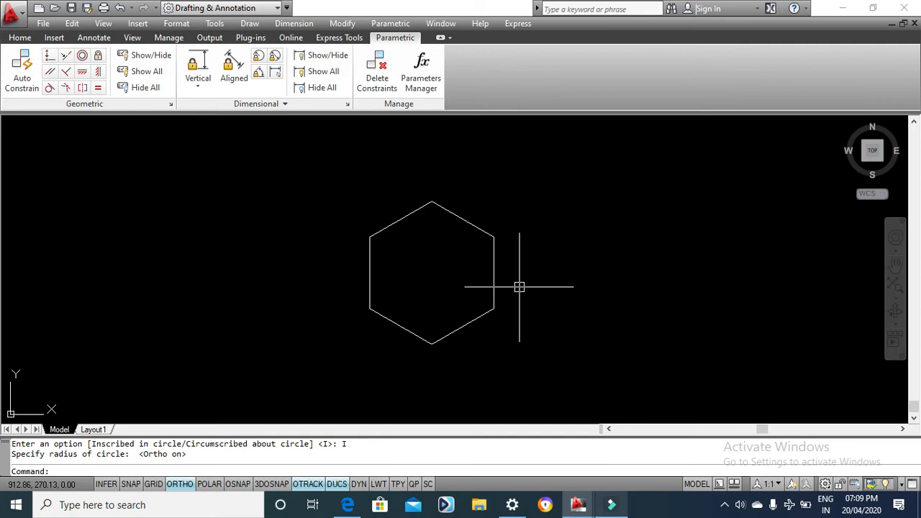
# Step: Change the new hexagon's color to Red and clear the selection
pyautogui.click(519, 287)
pyautogui.click(470, 251)
pyautogui.click(15, 37)
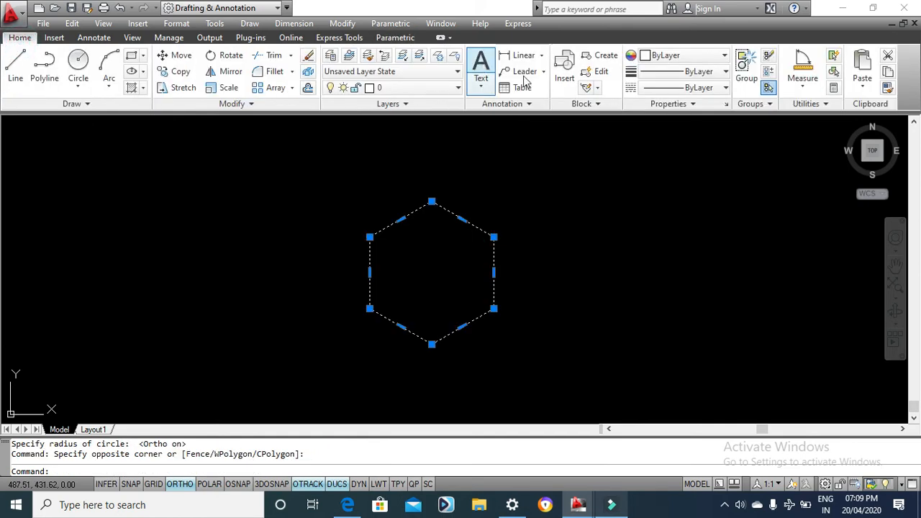
pyautogui.click(695, 55)
pyautogui.click(656, 103)
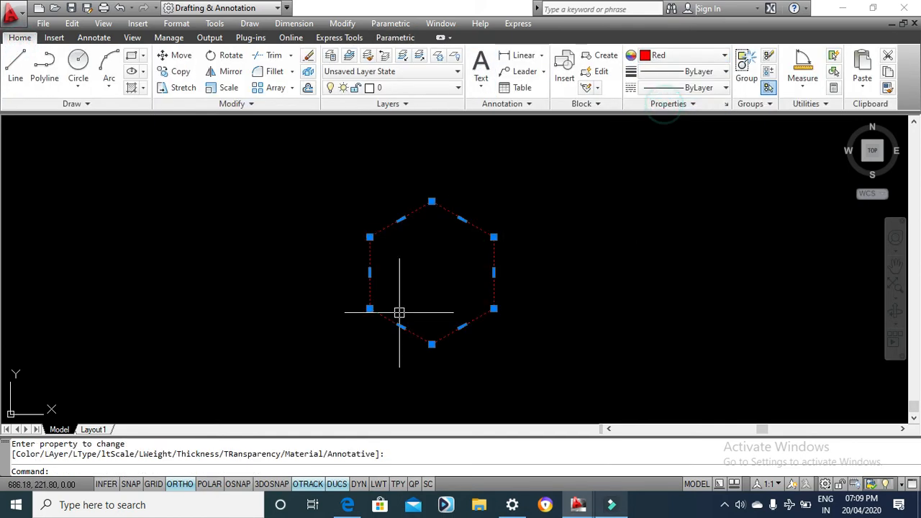
pyautogui.press('Escape')
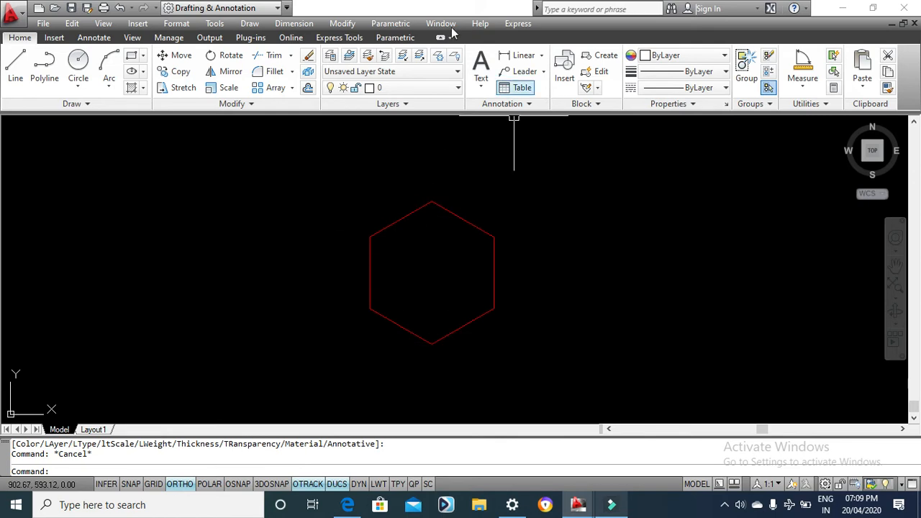
# Step: Apply an Equal constraint with the Multiple option to all six hexagon sides and save the drawing
pyautogui.click(395, 37)
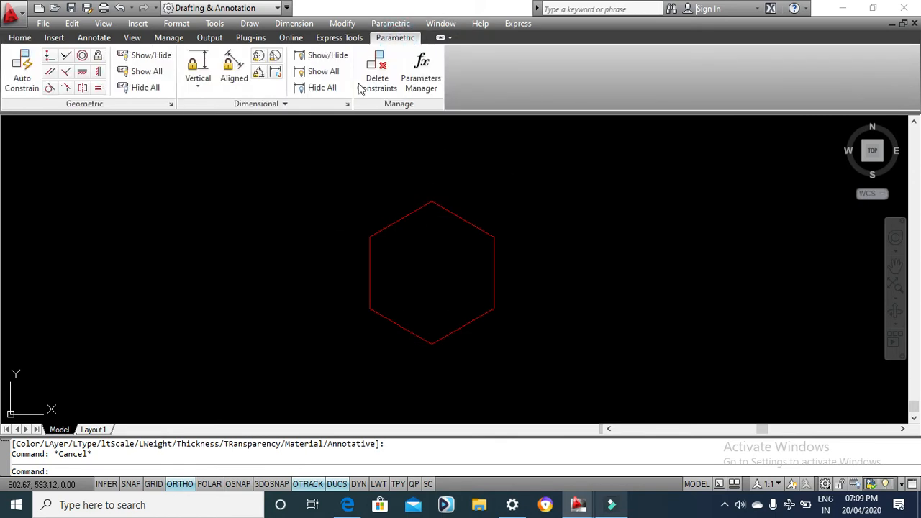
pyautogui.click(98, 88)
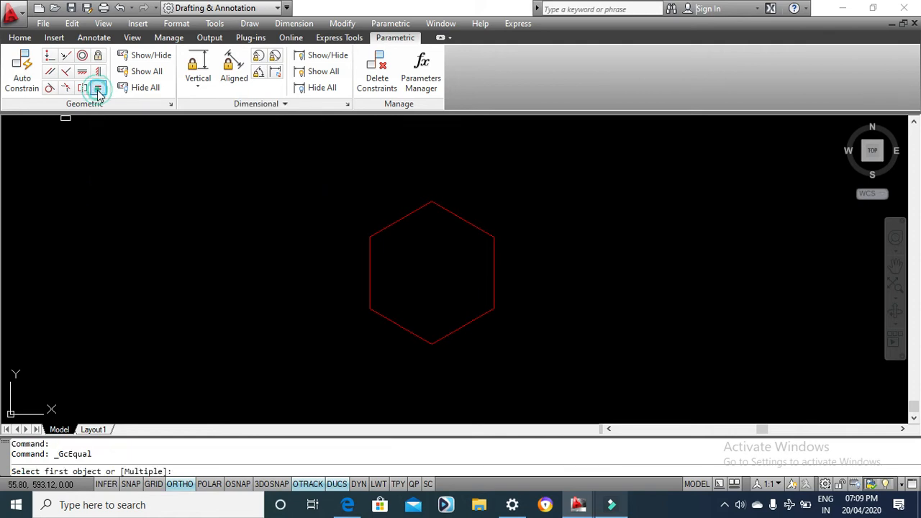
pyautogui.rightClick(279, 220)
pyautogui.click(299, 280)
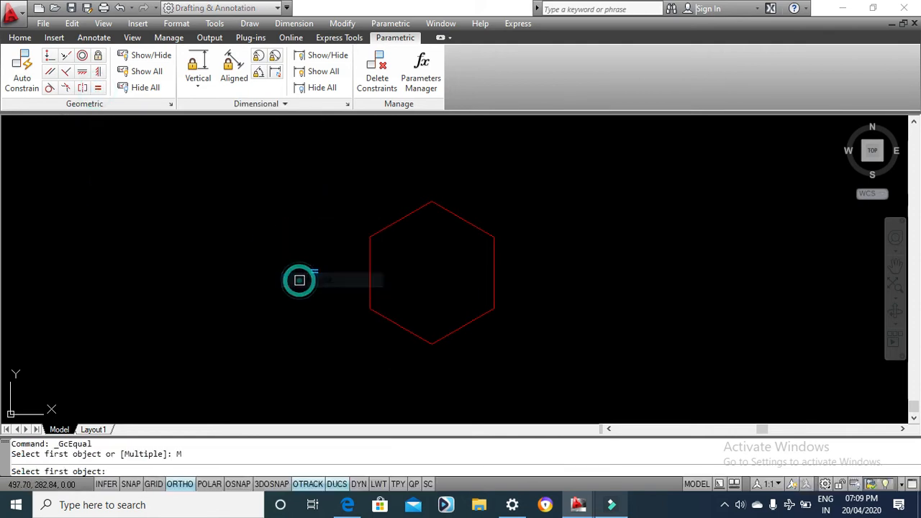
pyautogui.click(417, 210)
pyautogui.click(369, 285)
pyautogui.click(386, 317)
pyautogui.click(458, 331)
pyautogui.click(496, 284)
pyautogui.click(482, 225)
pyautogui.press('Return')
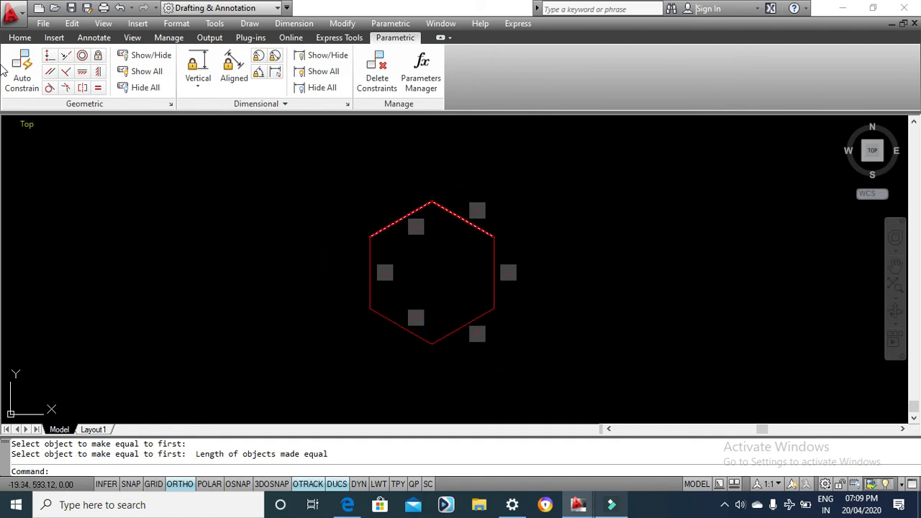
pyautogui.click(72, 8)
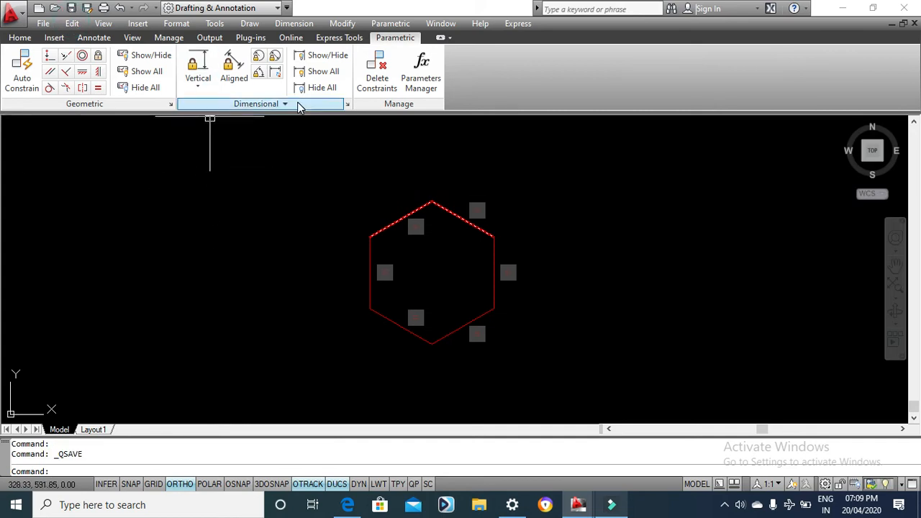
pyautogui.click(196, 85)
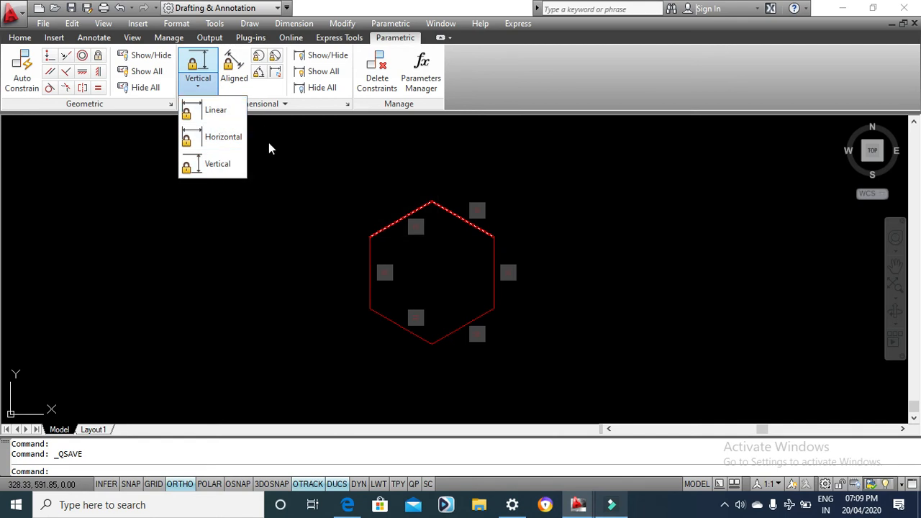
pyautogui.click(269, 160)
pyautogui.click(308, 160)
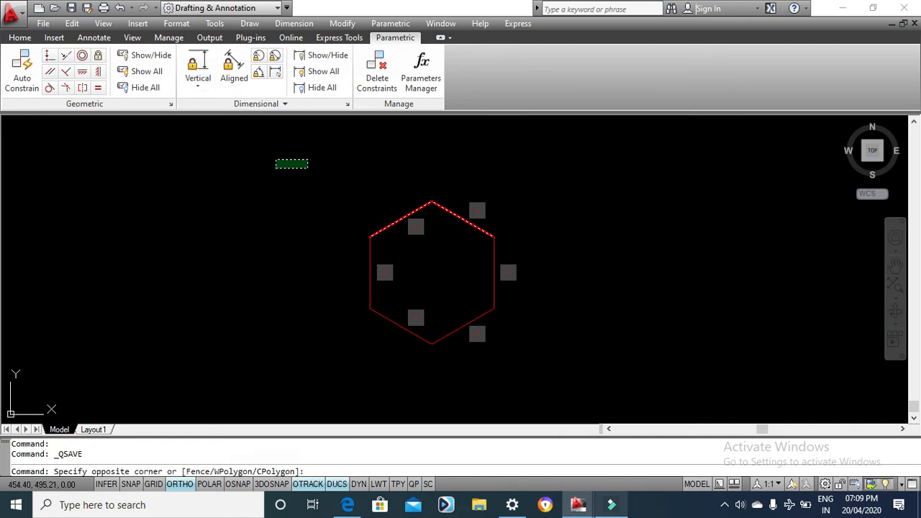
# Step: Apply an Aligned dimensional constraint with the Object option to the hexagon's upper-right side, placing it outside the shape
pyautogui.click(235, 78)
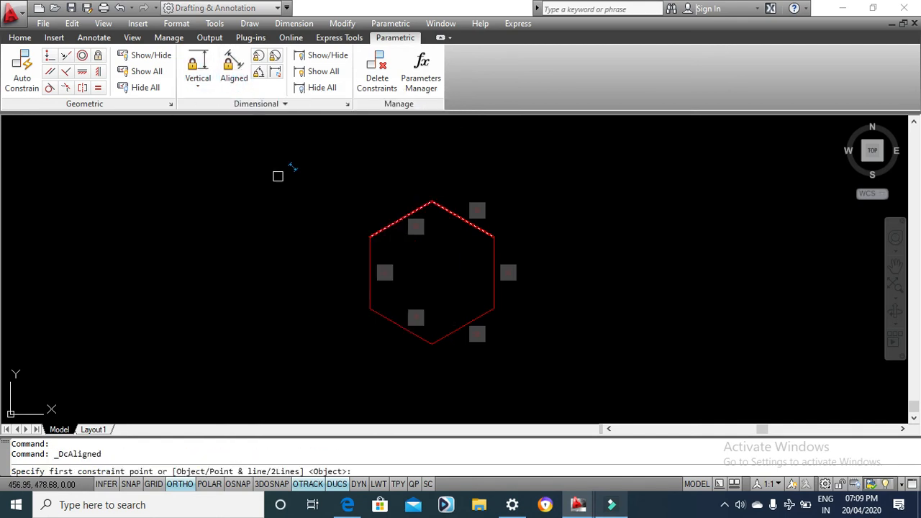
pyautogui.rightClick(277, 177)
pyautogui.click(312, 242)
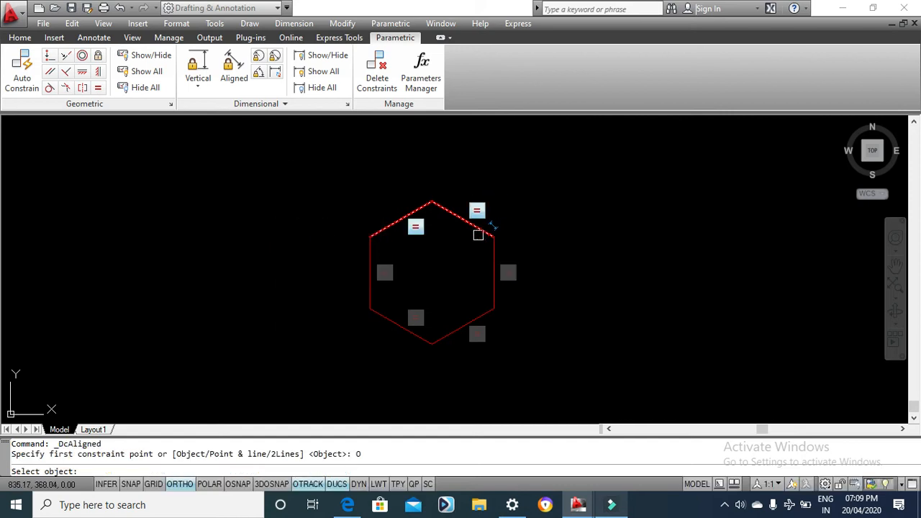
pyautogui.click(449, 214)
pyautogui.click(488, 181)
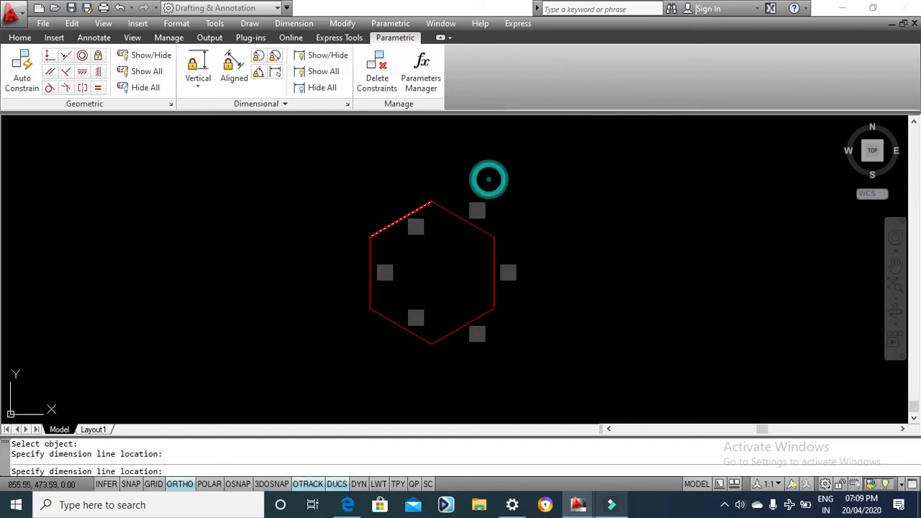
pyautogui.click(646, 220)
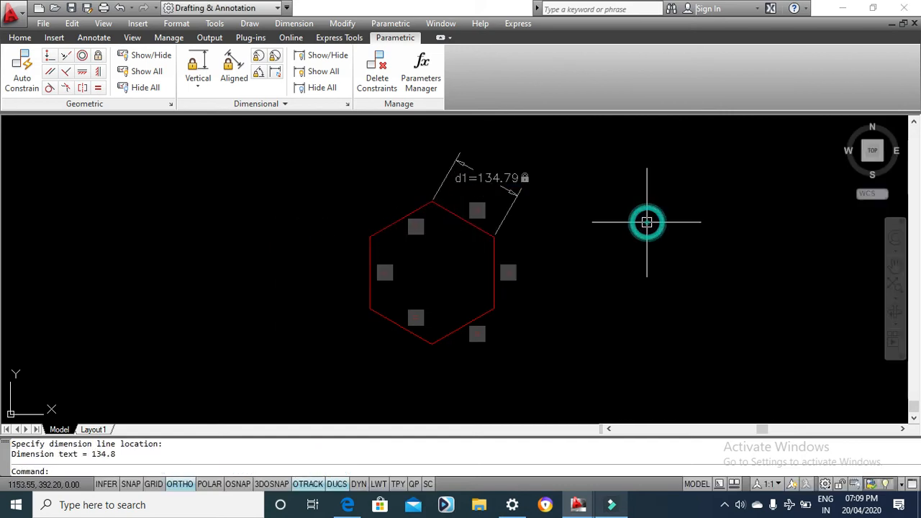
# Step: Open the Parameters Manager and rename the hexagon's side-length parameter d1 to a
pyautogui.click(415, 70)
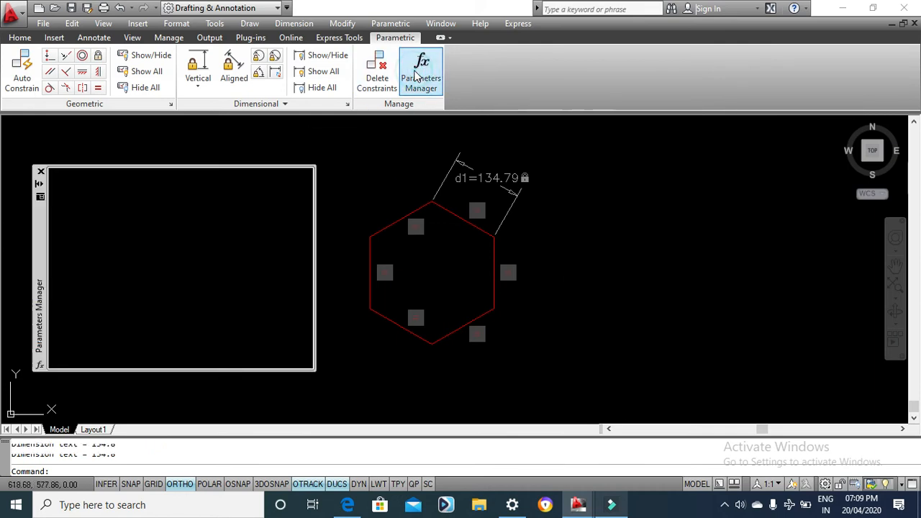
pyautogui.moveTo(557, 245); pyautogui.dragTo(588, 245, button='middle')
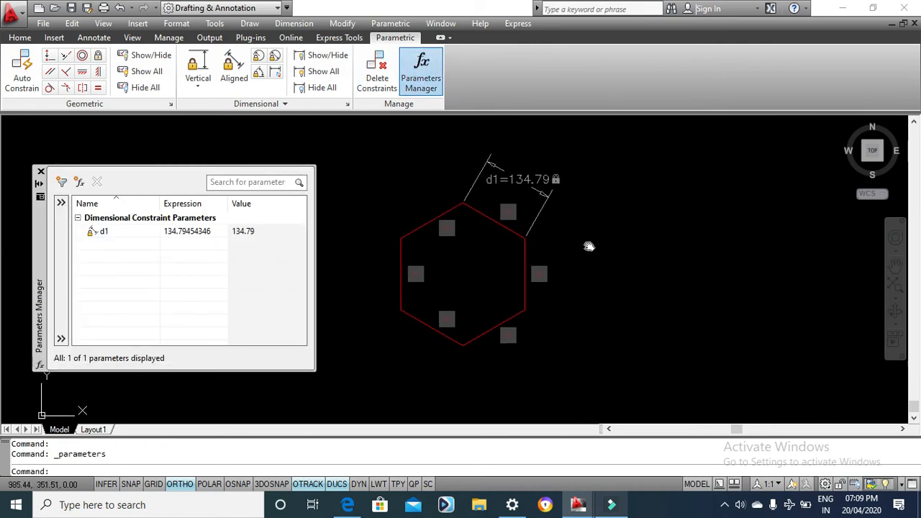
pyautogui.click(105, 231)
pyautogui.click(104, 231)
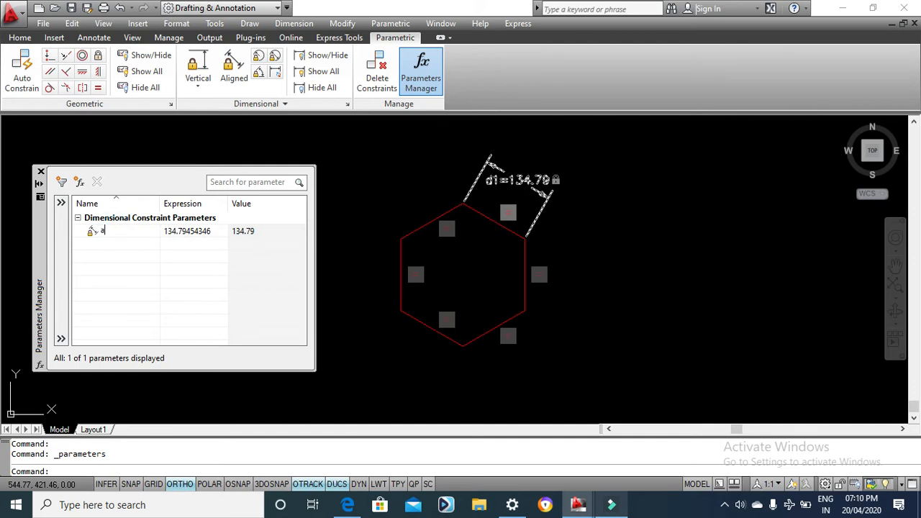
pyautogui.press('Return')
pyautogui.click(646, 194)
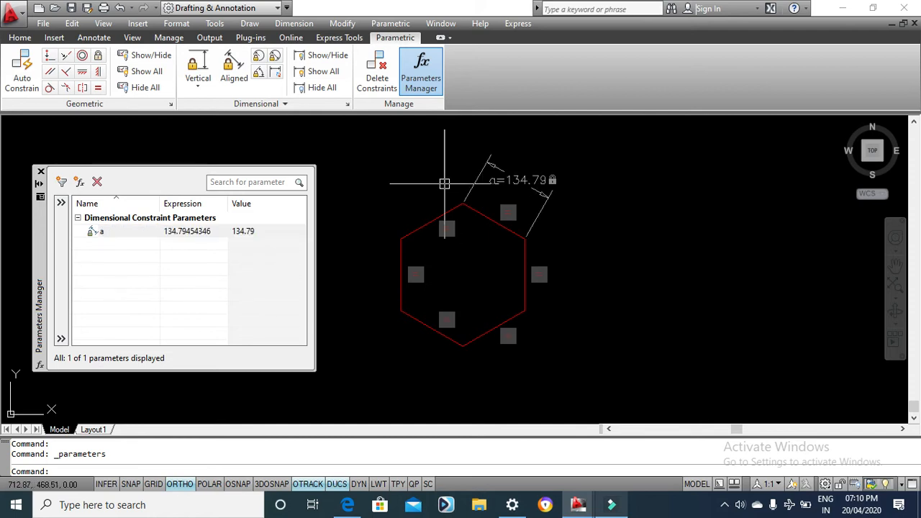
# Step: Set the expression of parameter a to 250 to enlarge the hexagon
pyautogui.doubleClick(216, 235)
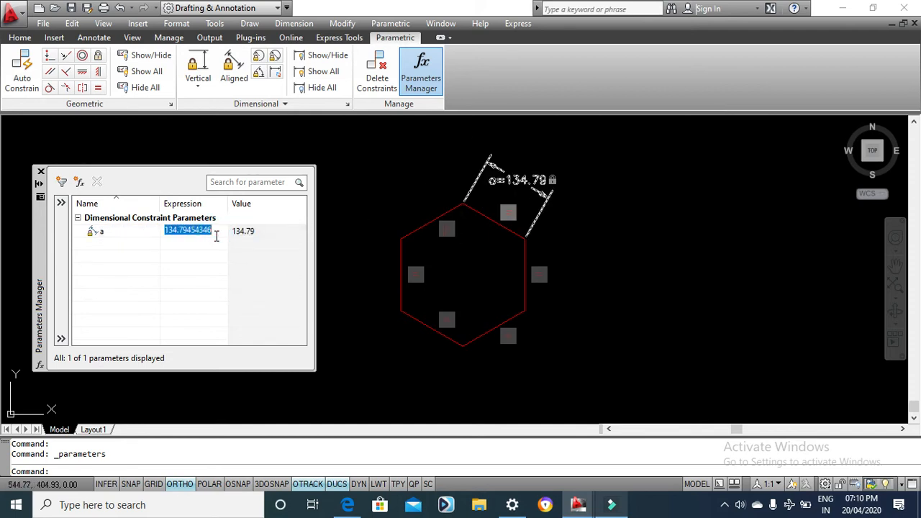
pyautogui.write('250')
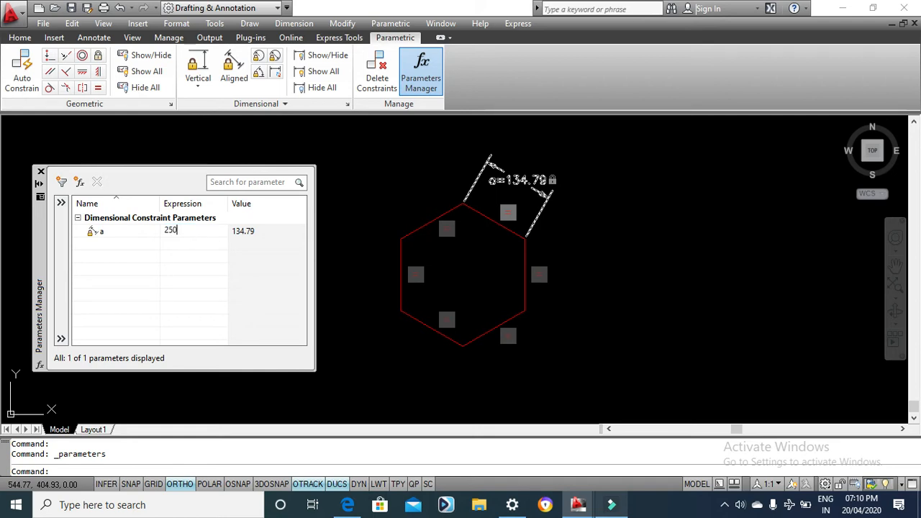
pyautogui.press('Return')
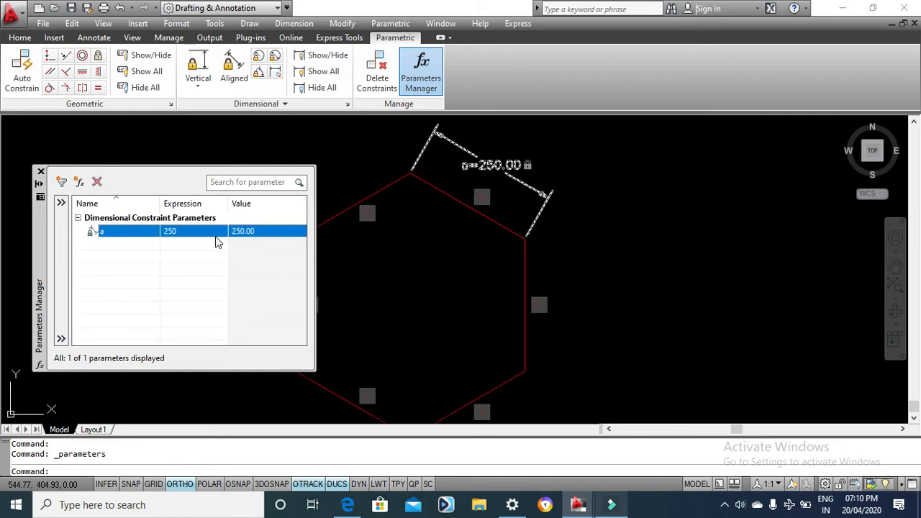
pyautogui.scroll(-2, 413, 283)
pyautogui.moveTo(413, 282); pyautogui.dragTo(471, 266, button='middle')
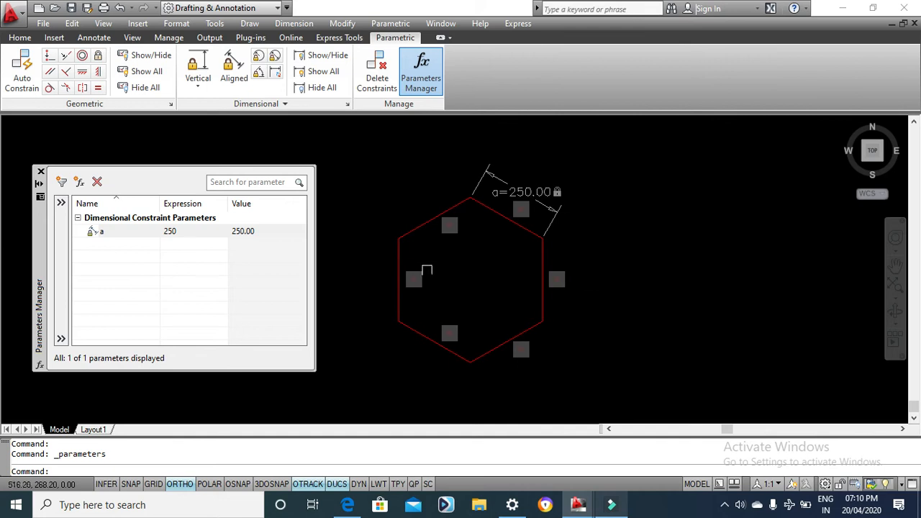
# Step: Set the expression of parameter a to 125.0 to resize the hexagon
pyautogui.doubleClick(200, 231)
pyautogui.write('125.0')
pyautogui.press('Return')
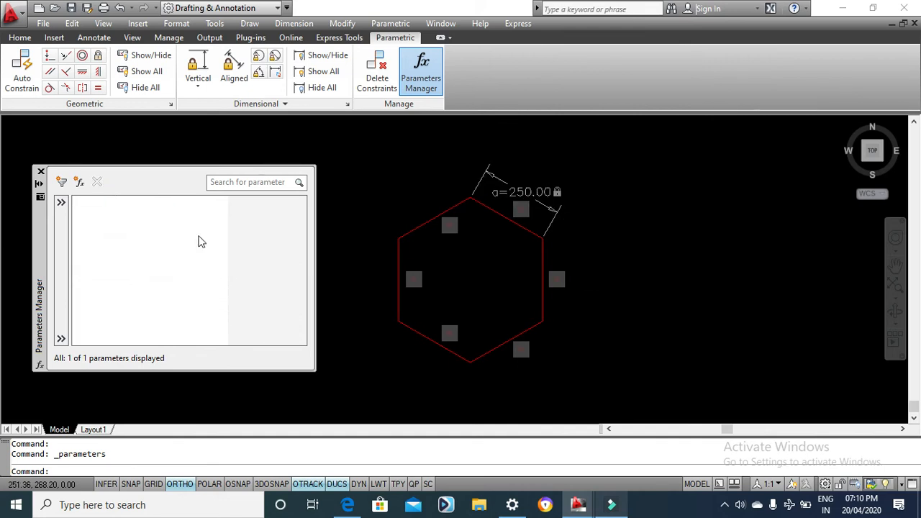
pyautogui.scroll(3, 504, 245)
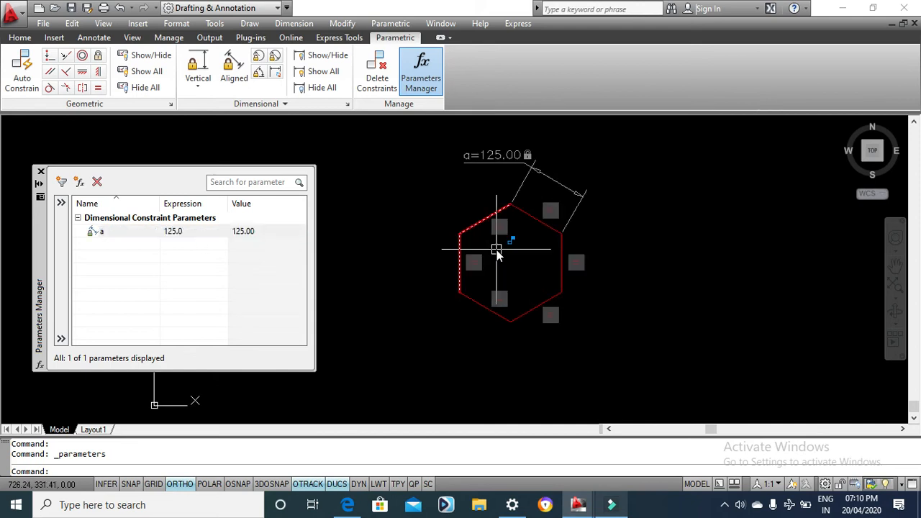
pyautogui.moveTo(522, 264); pyautogui.dragTo(459, 297, button='middle')
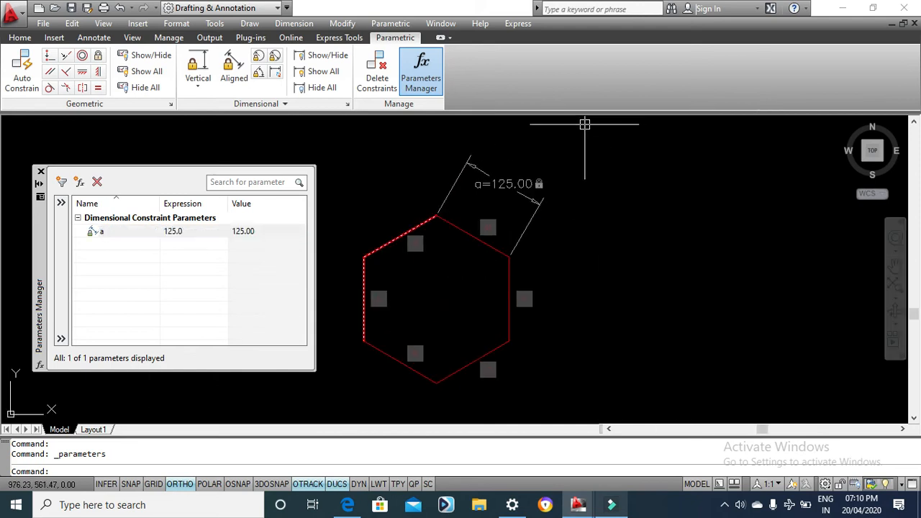
# Step: Turn Ortho off and move the constraint dimension a closer to the hexagon's upper-right side
pyautogui.click(179, 483)
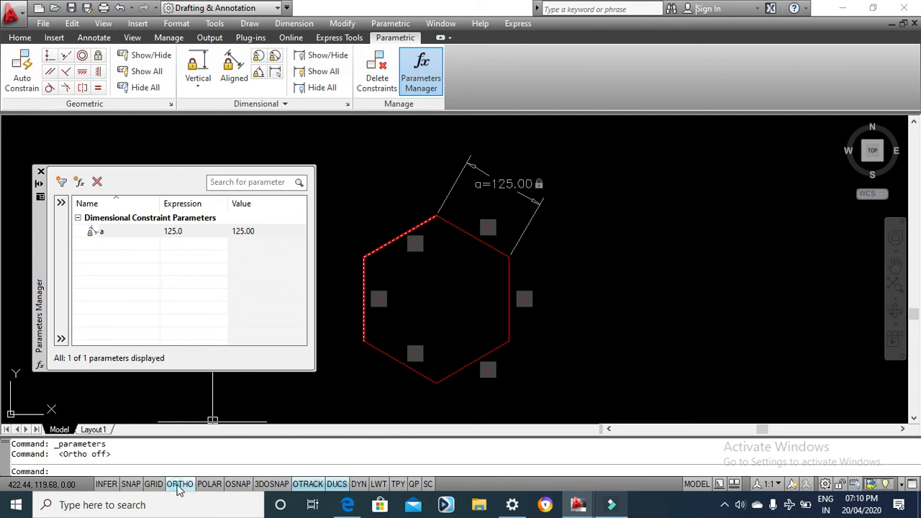
pyautogui.click(503, 181)
pyautogui.click(505, 184)
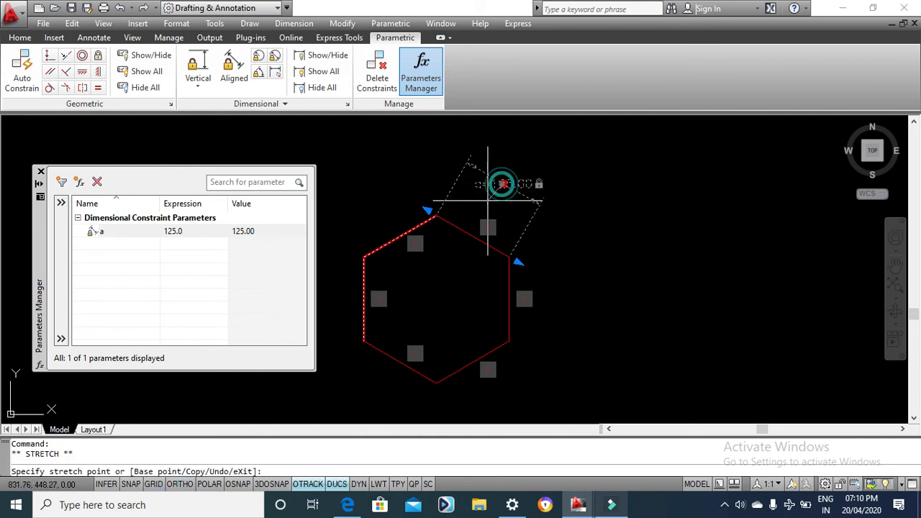
pyautogui.press('Escape')
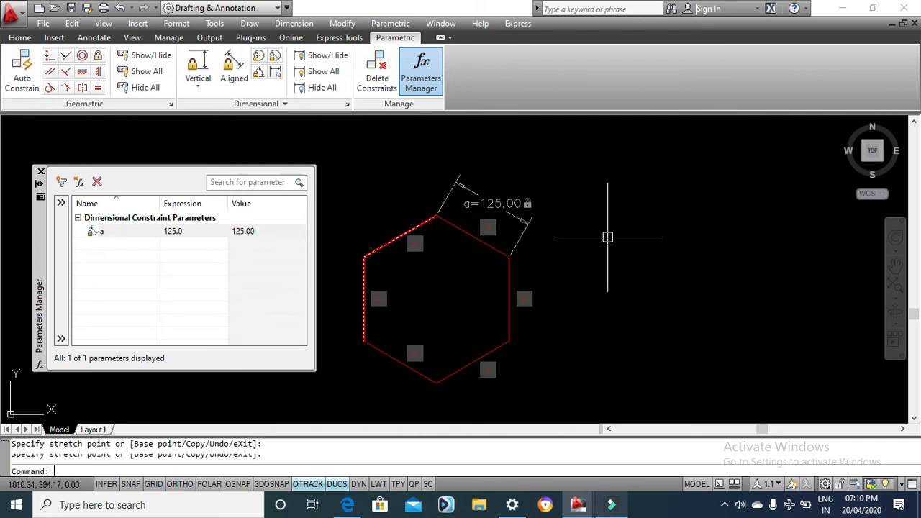
pyautogui.moveTo(562, 266); pyautogui.dragTo(576, 249, button='middle')
pyautogui.scroll(-2, 576, 249)
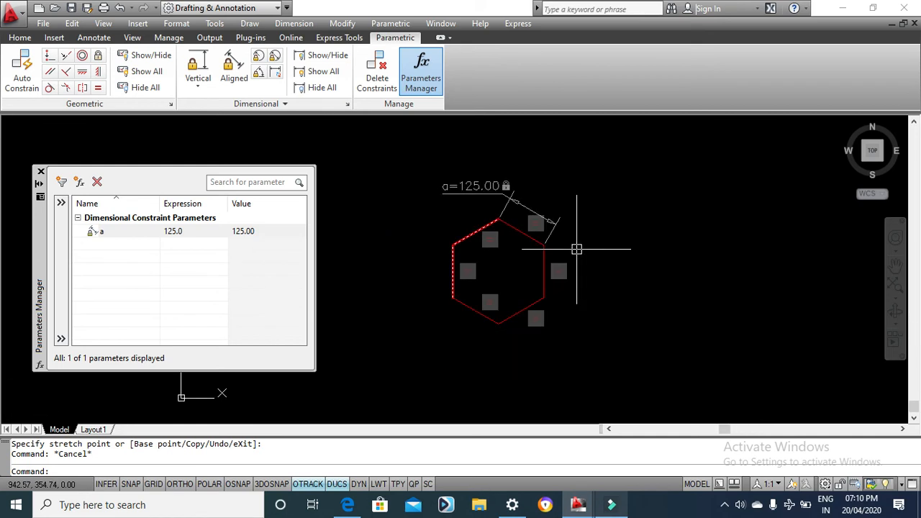
pyautogui.press('Escape')
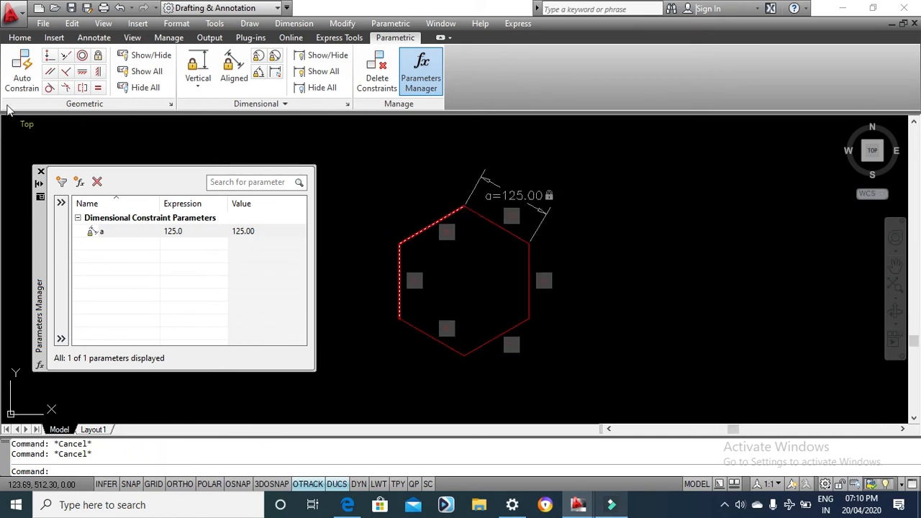
# Step: Add an ordinary Aligned dimension to the hexagon's upper-left side, placed outside the shape
pyautogui.click(20, 41)
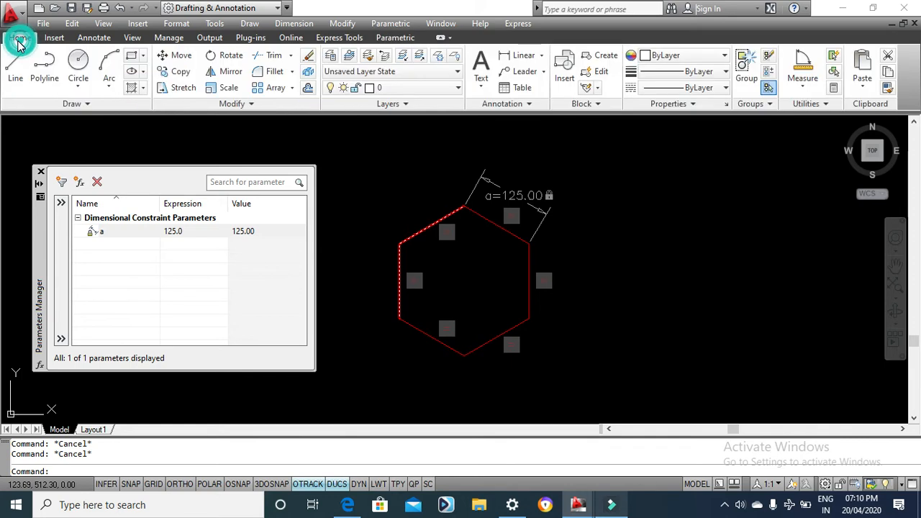
pyautogui.click(93, 38)
pyautogui.click(245, 85)
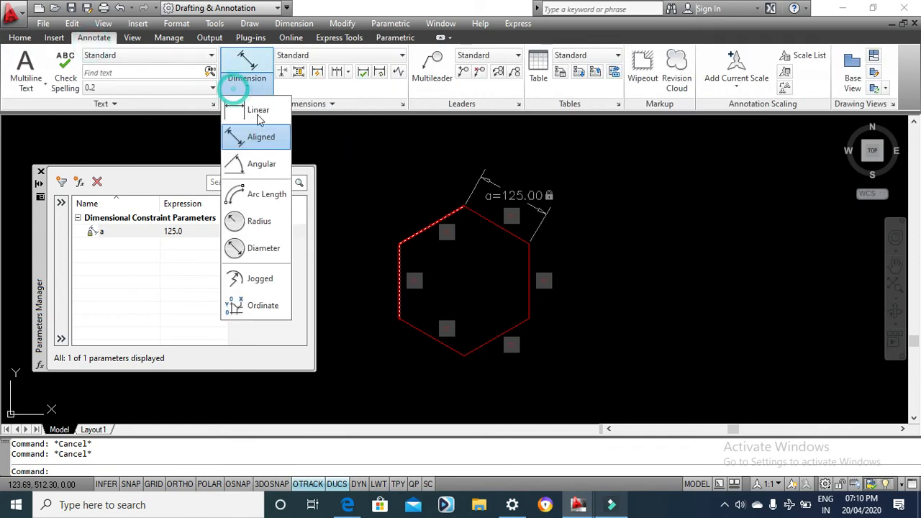
pyautogui.click(259, 136)
pyautogui.click(418, 228)
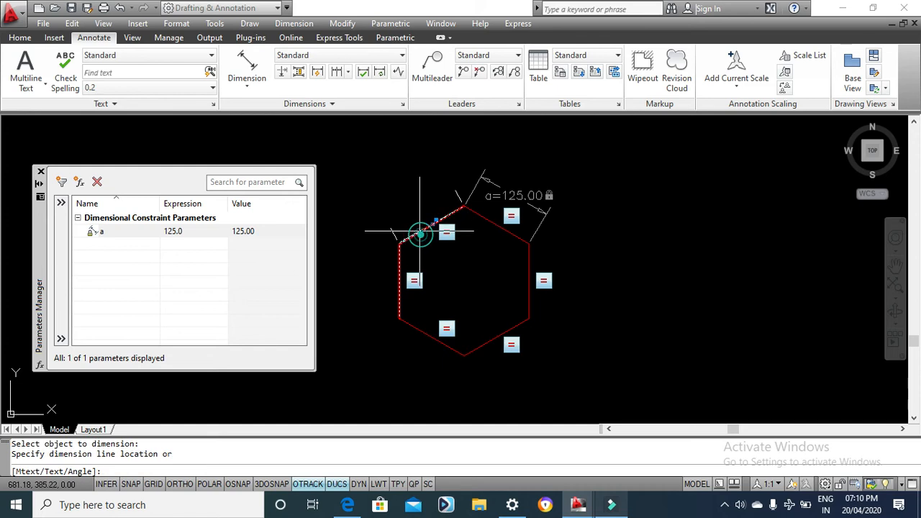
pyautogui.click(405, 200)
# Step: Add an Aligned dimension outside the hexagon's left vertical side and save the drawing
pyautogui.click(247, 85)
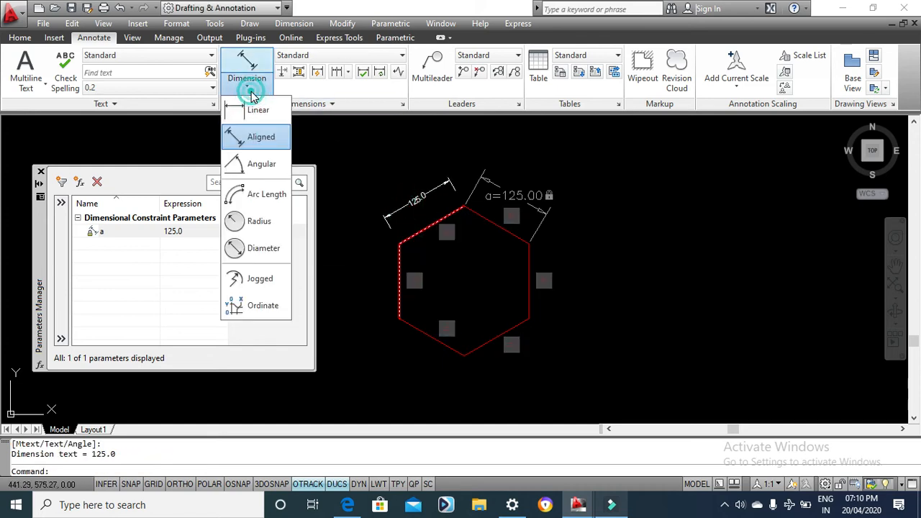
pyautogui.click(255, 130)
pyautogui.click(399, 262)
pyautogui.click(372, 272)
pyautogui.scroll(3, 374, 290)
pyautogui.scroll(-3, 374, 291)
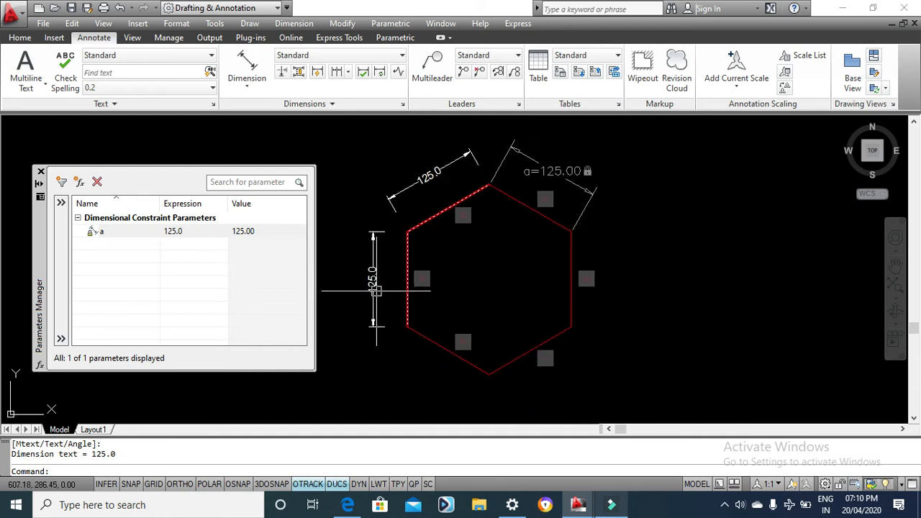
pyautogui.scroll(-1, 547, 261)
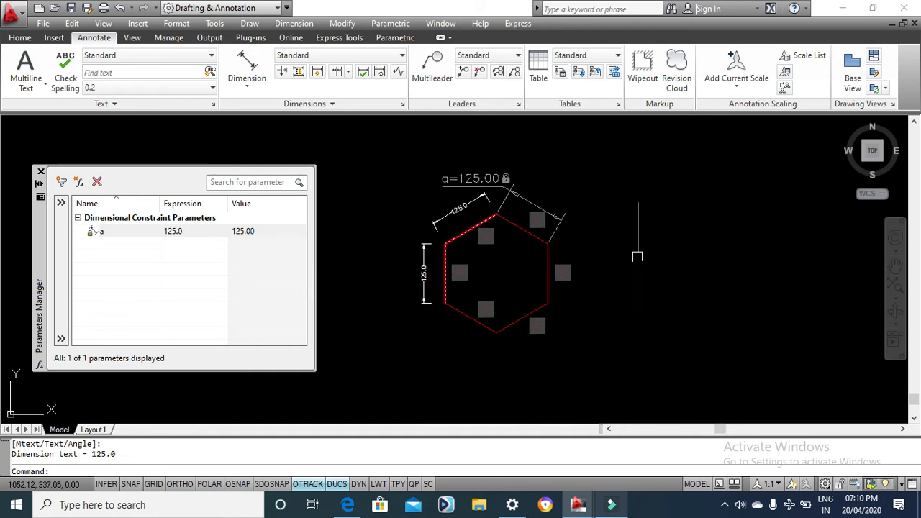
pyautogui.moveTo(615, 231)
pyautogui.mouseDown(button='middle')
pyautogui.moveTo(590, 256)
pyautogui.moveTo(573, 240)
pyautogui.mouseUp(button='middle')
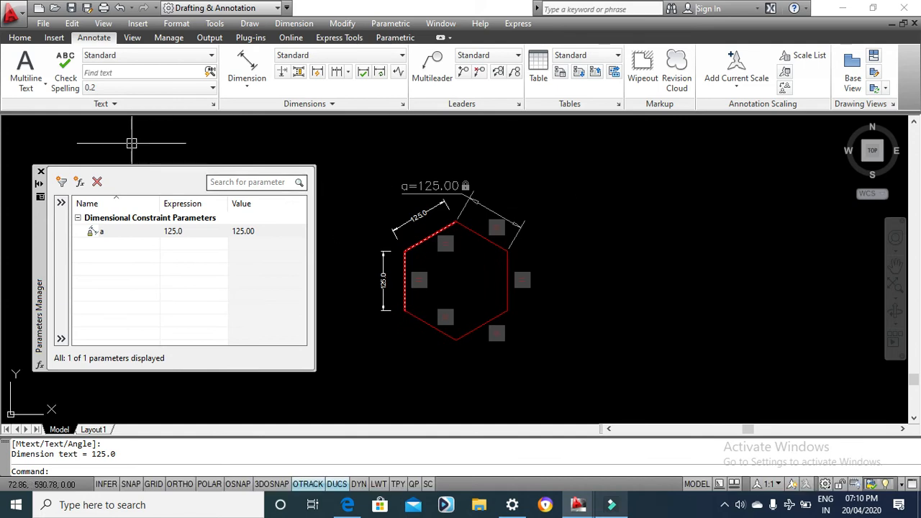
pyautogui.click(70, 8)
# Step: Draw a nine-sided polygon inscribed in a circle, to the right of the hexagon
pyautogui.press('Escape')
pyautogui.press('Escape')
pyautogui.press('Return')
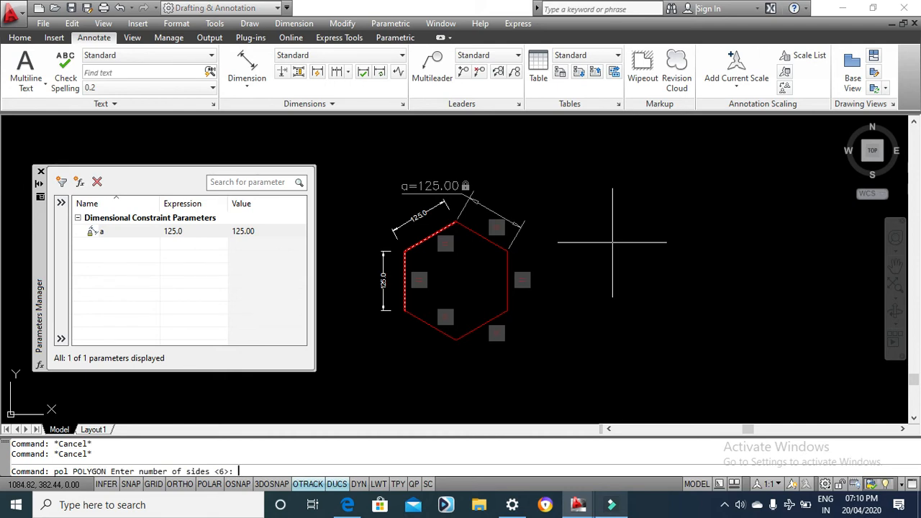
pyautogui.write('9')
pyautogui.press('Return')
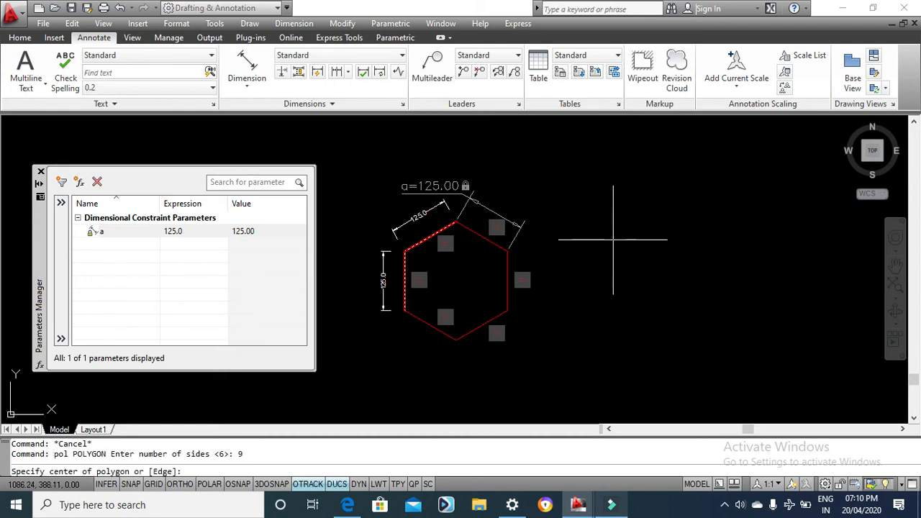
pyautogui.click(663, 267)
pyautogui.rightClick(663, 267)
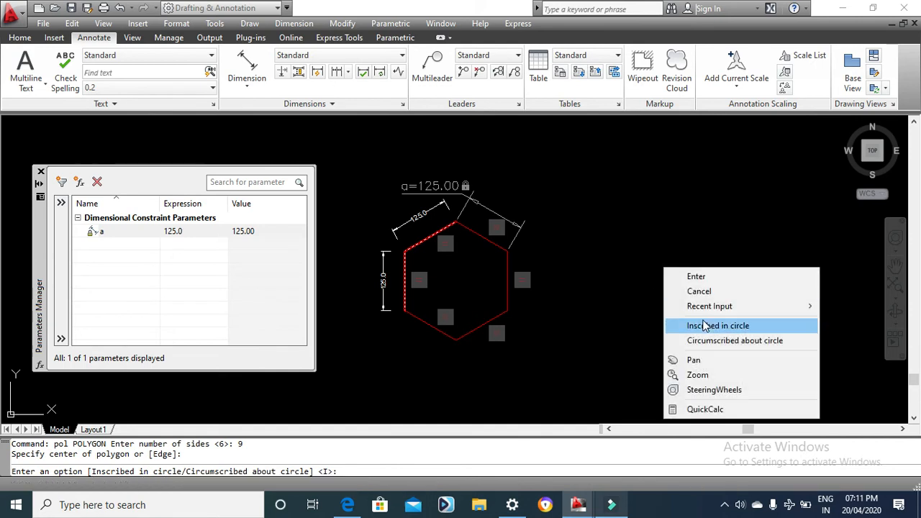
pyautogui.click(701, 326)
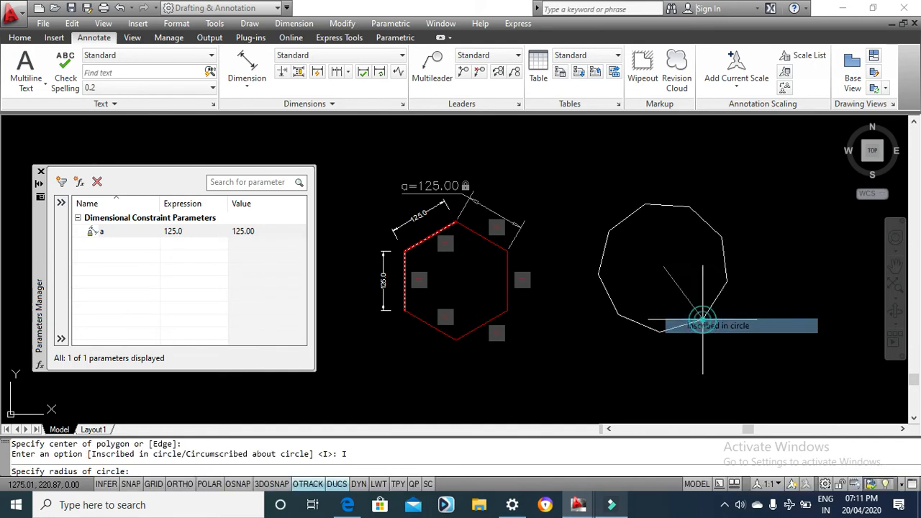
pyautogui.click(651, 333)
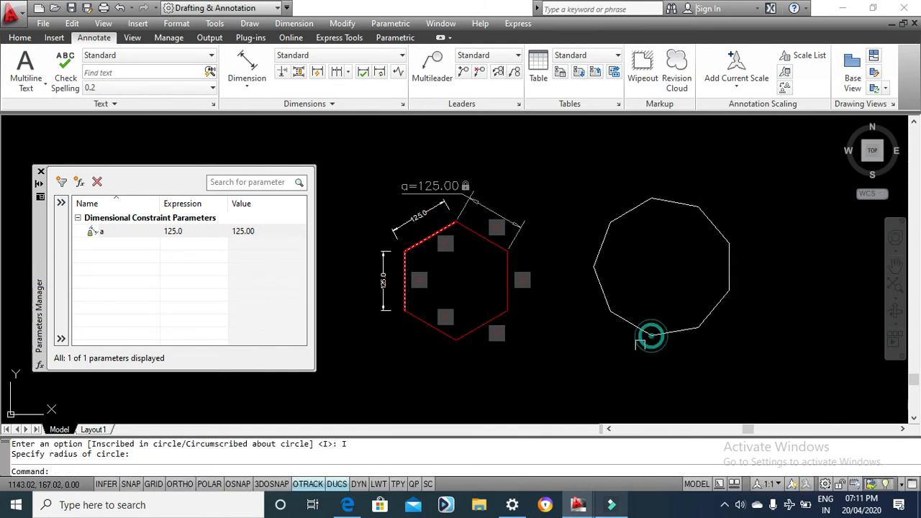
# Step: Change the colour of the nine-sided polygon to green and clear the selection
pyautogui.click(578, 180)
pyautogui.click(764, 357)
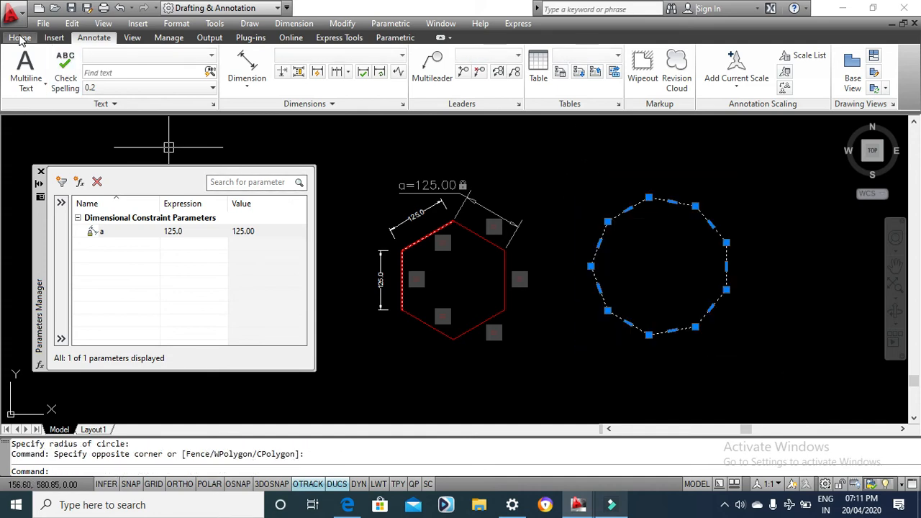
pyautogui.click(20, 37)
pyautogui.click(669, 57)
pyautogui.click(664, 137)
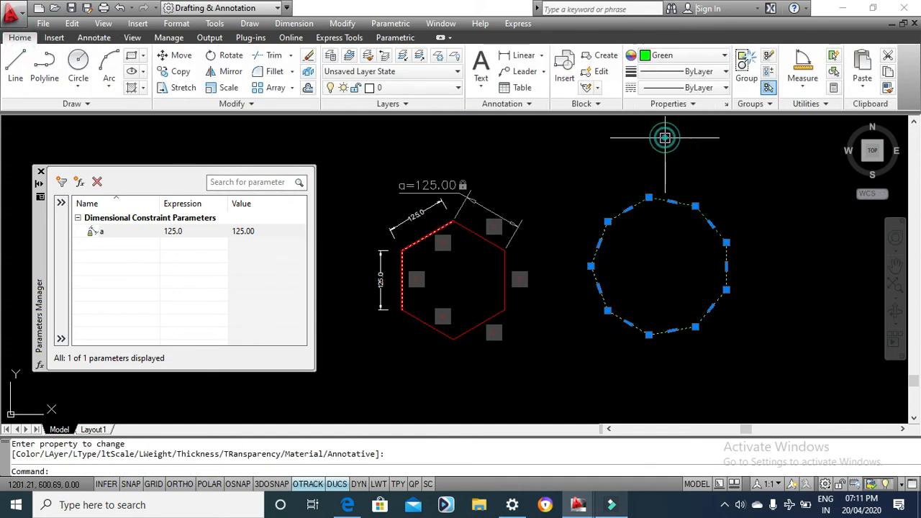
pyautogui.press('Escape')
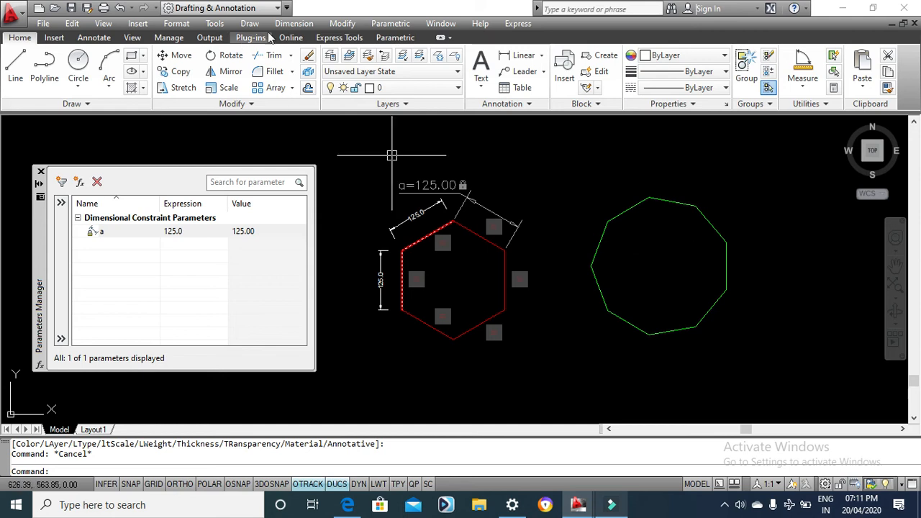
# Step: Apply an Equal constraint with the Multiple option to all nine sides of the green polygon and save the drawing
pyautogui.click(395, 38)
pyautogui.click(98, 87)
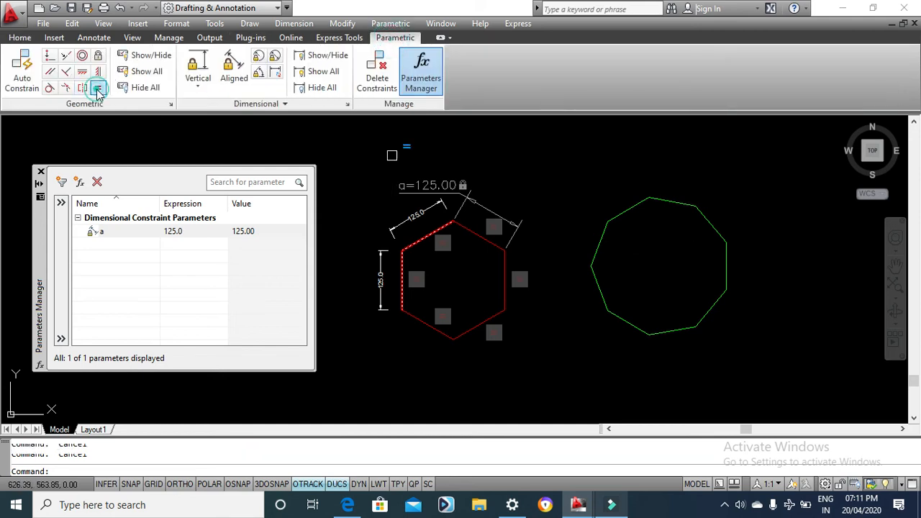
pyautogui.rightClick(676, 250)
pyautogui.click(715, 308)
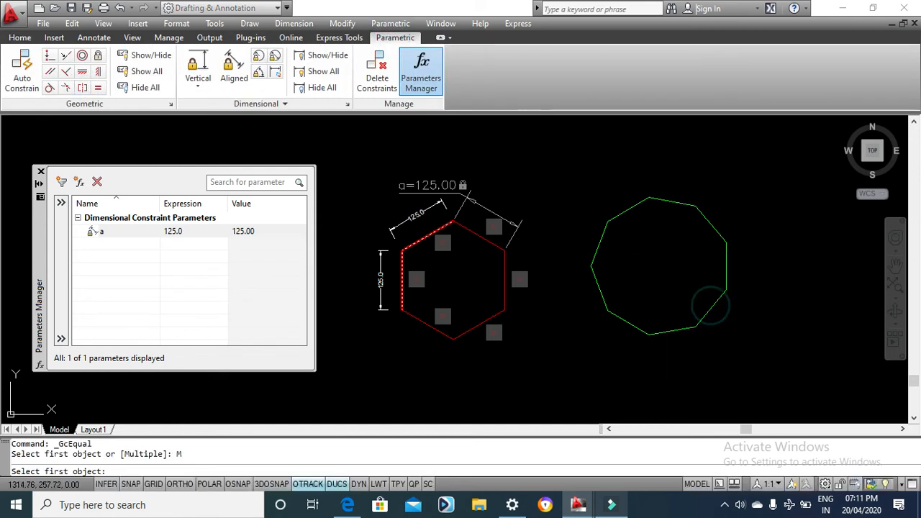
pyautogui.click(723, 286)
pyautogui.click(716, 225)
pyautogui.click(671, 202)
pyautogui.click(644, 203)
pyautogui.click(606, 231)
pyautogui.click(595, 284)
pyautogui.click(621, 319)
pyautogui.click(674, 332)
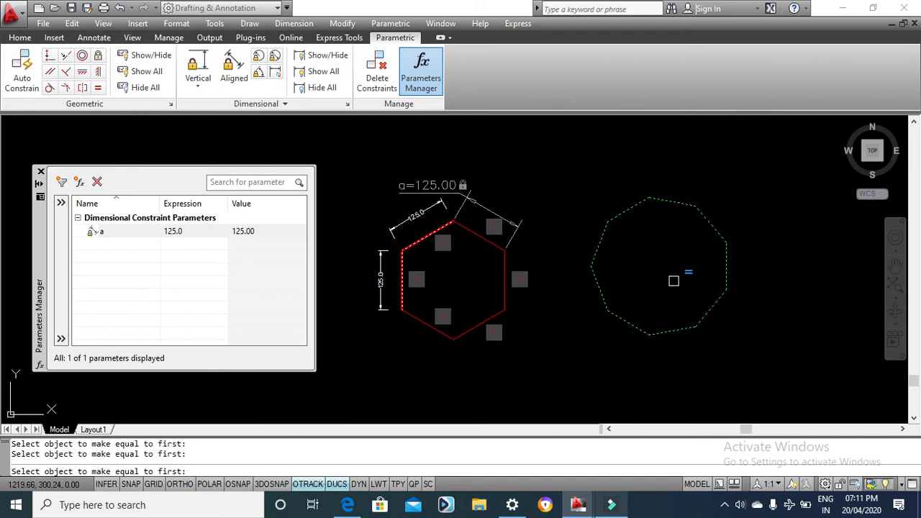
pyautogui.press('Return')
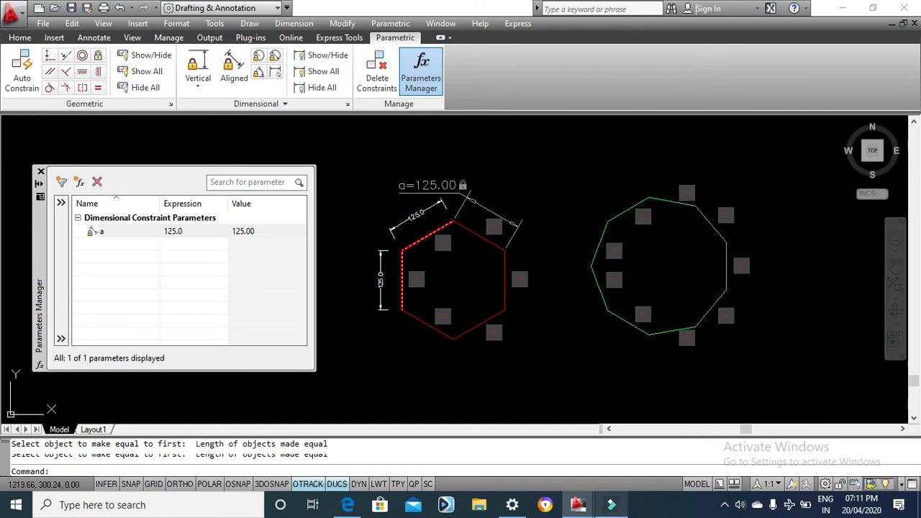
pyautogui.hotkey('ctrl', 's')
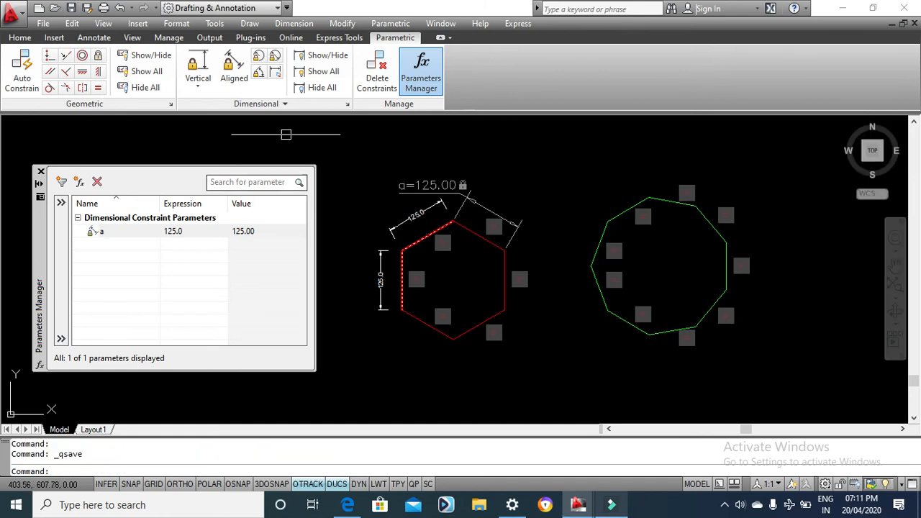
# Step: Add an Aligned dimensional constraint to the nine-sided polygon's top side using the Object option, placed above the shape
pyautogui.click(232, 75)
pyautogui.rightClick(590, 184)
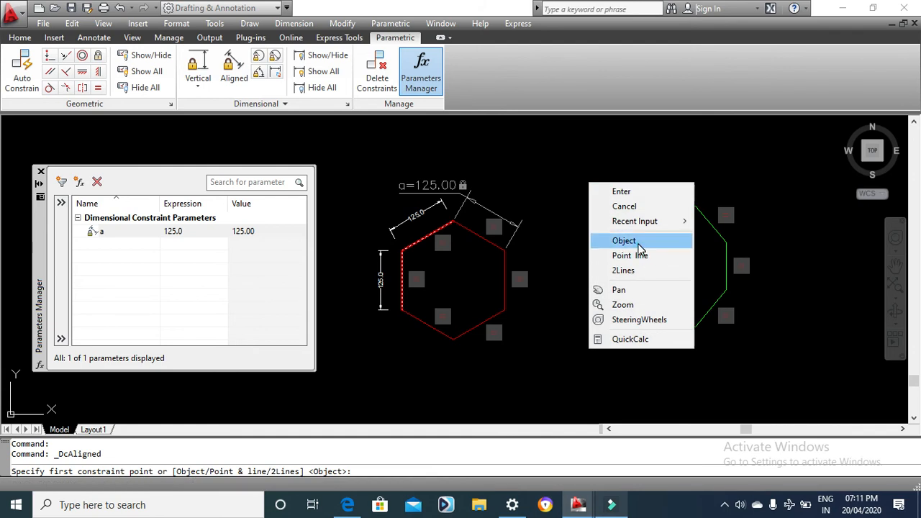
pyautogui.click(637, 245)
pyautogui.click(663, 200)
pyautogui.click(689, 170)
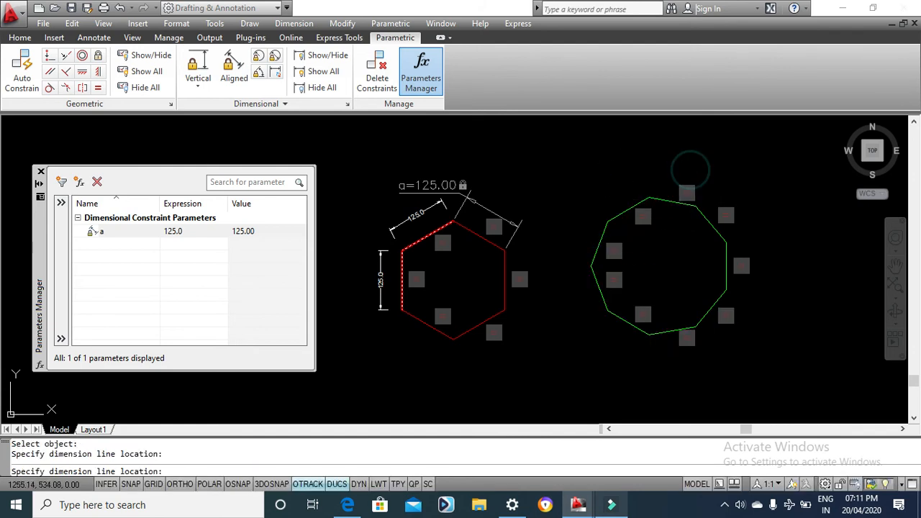
pyautogui.click(598, 173)
pyautogui.doubleClick(142, 256)
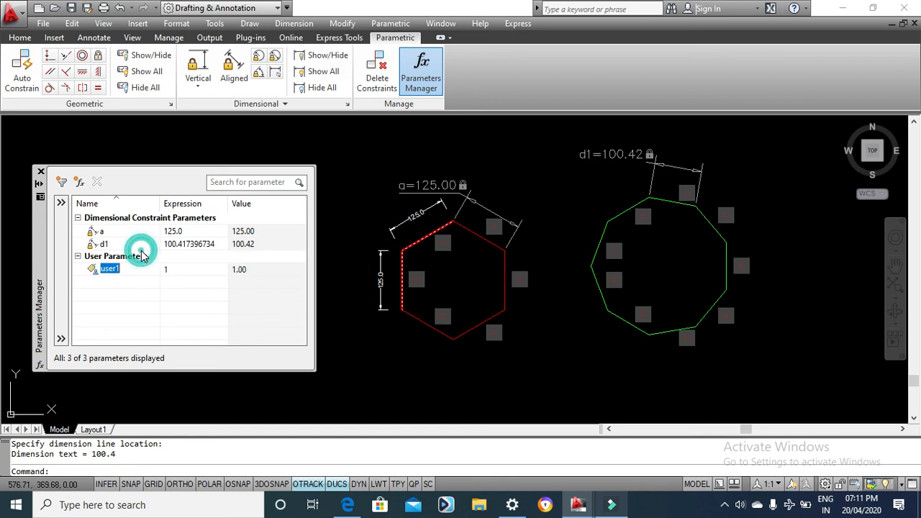
pyautogui.click(146, 273)
pyautogui.click(144, 273)
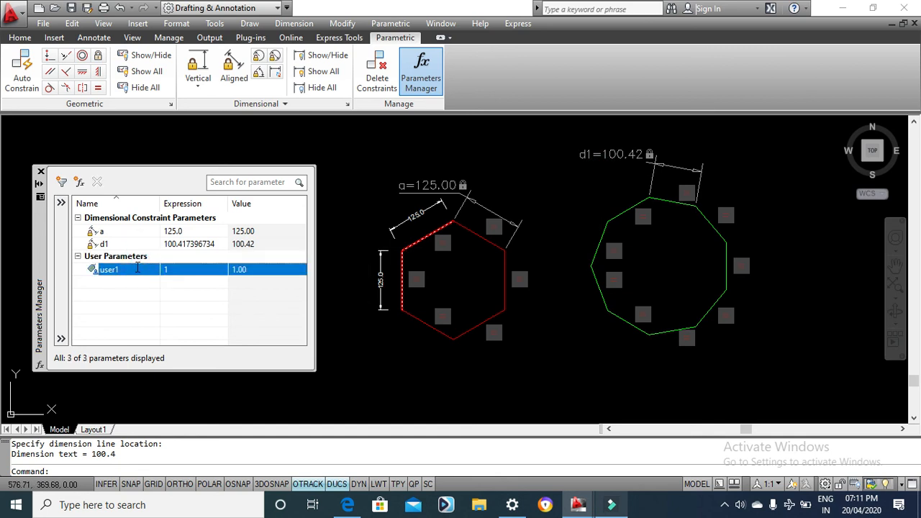
pyautogui.rightClick(136, 269)
pyautogui.click(130, 275)
pyautogui.click(127, 276)
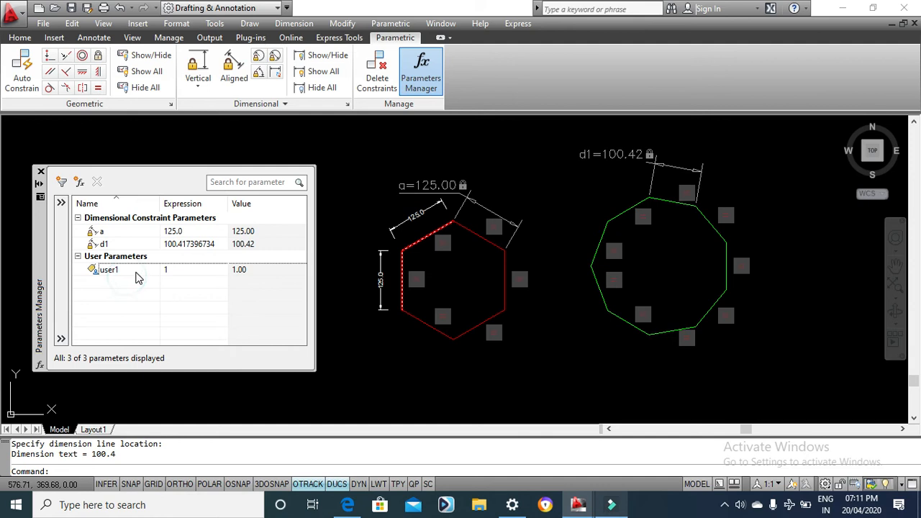
pyautogui.rightClick(136, 273)
pyautogui.click(173, 314)
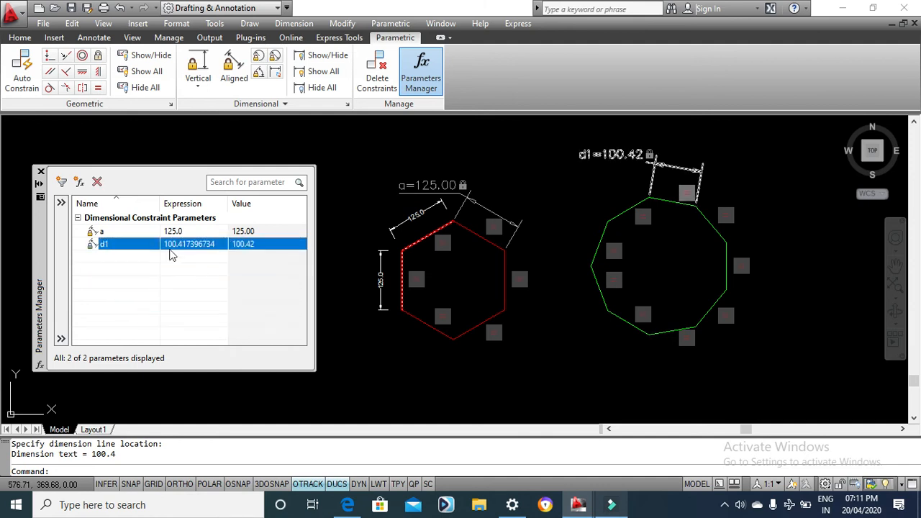
# Step: Rename the constraint parameter d1 as b and set its expression to 80.0
pyautogui.click(130, 245)
pyautogui.press('Return')
pyautogui.click(211, 246)
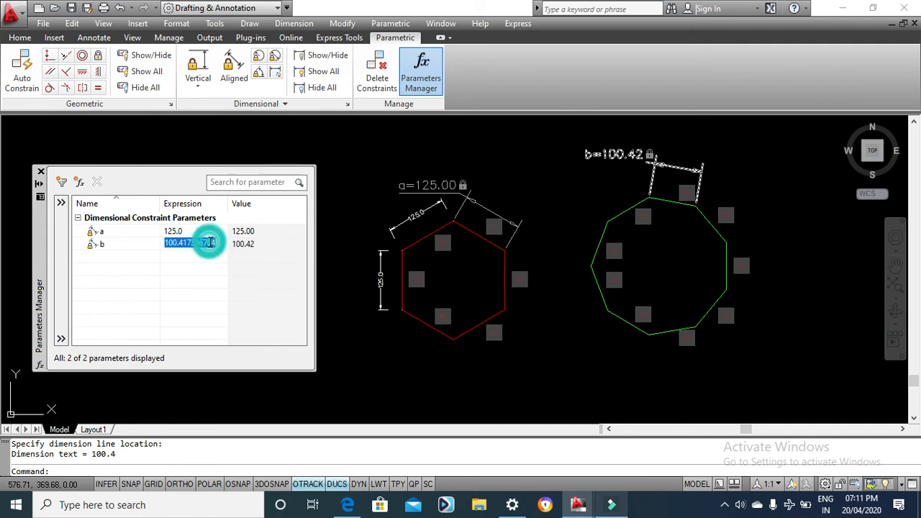
pyautogui.write('80')
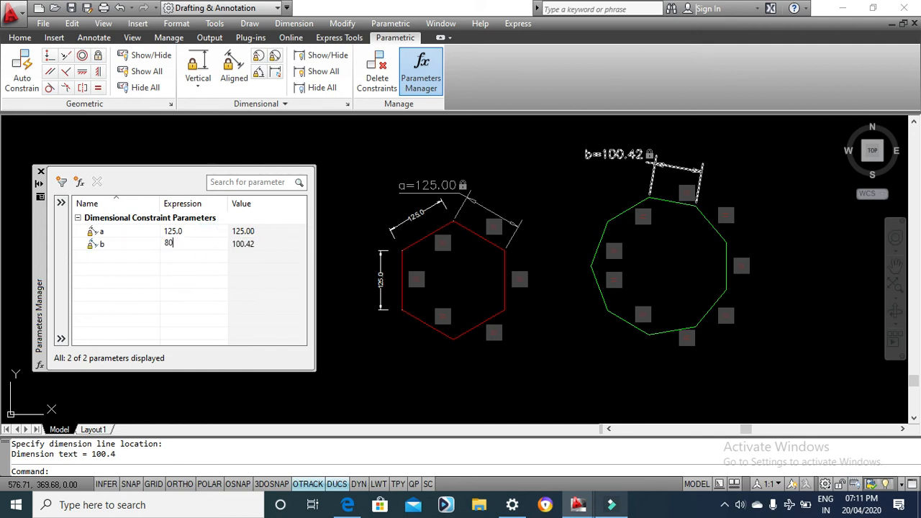
pyautogui.write('.0')
pyautogui.press('Return')
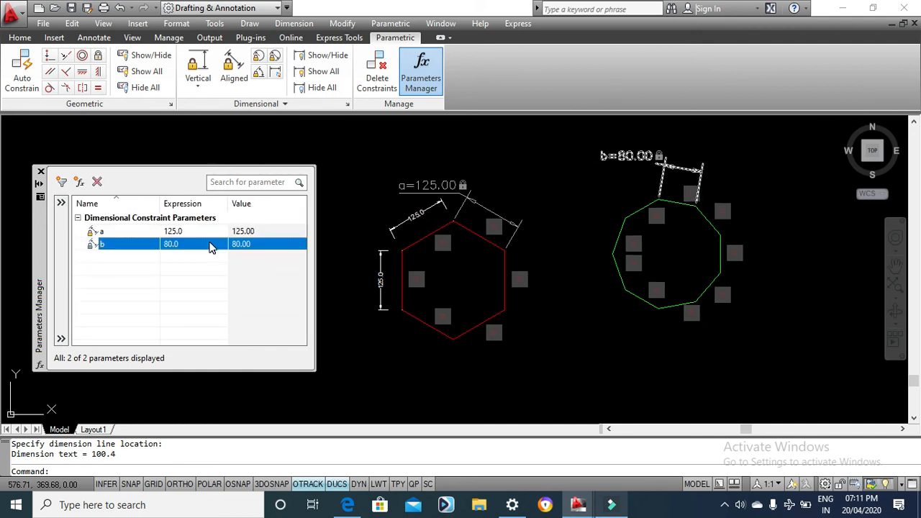
# Step: Set the expression of parameter b to 63.25
pyautogui.click(204, 247)
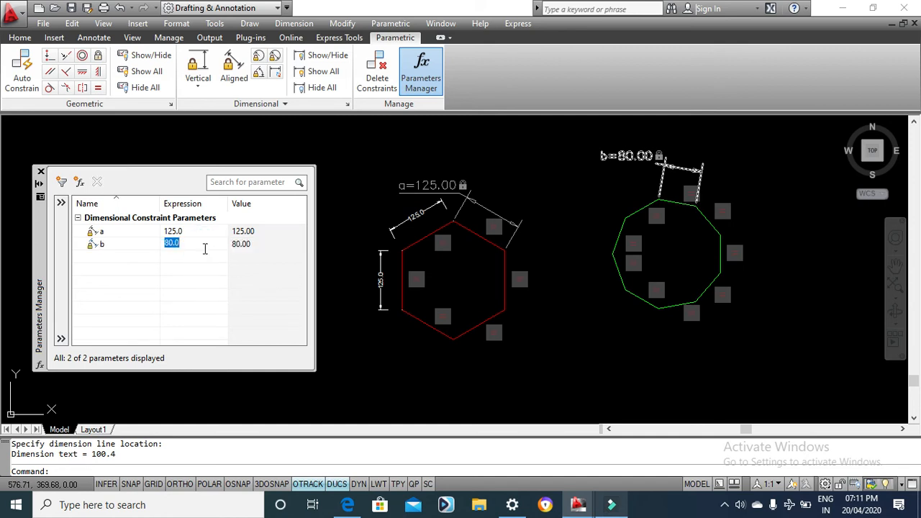
pyautogui.write('63.25')
pyautogui.press('Return')
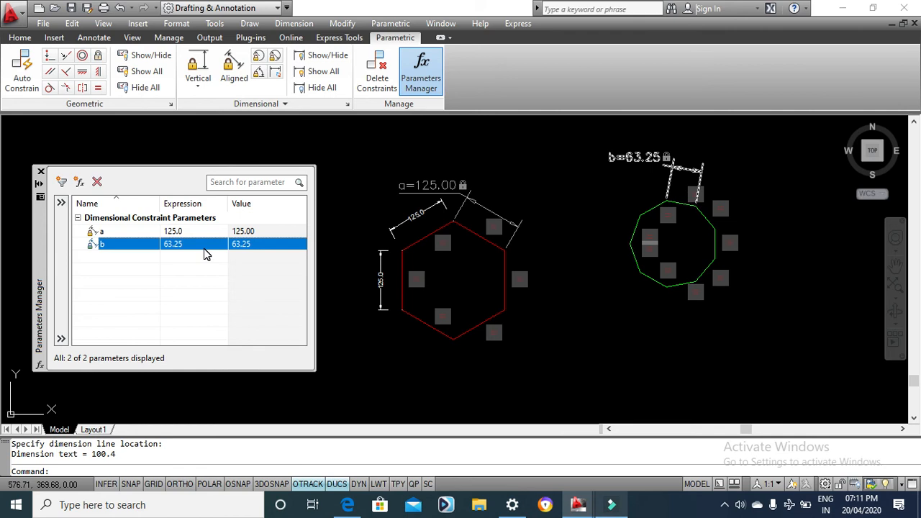
# Step: Set the expression of parameter b to 163.25
pyautogui.click(204, 252)
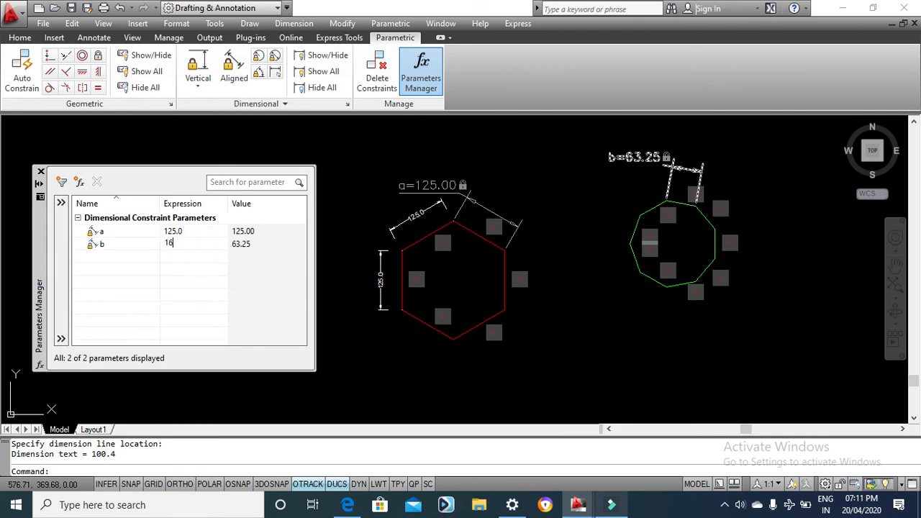
pyautogui.write('163.25')
pyautogui.press('Return')
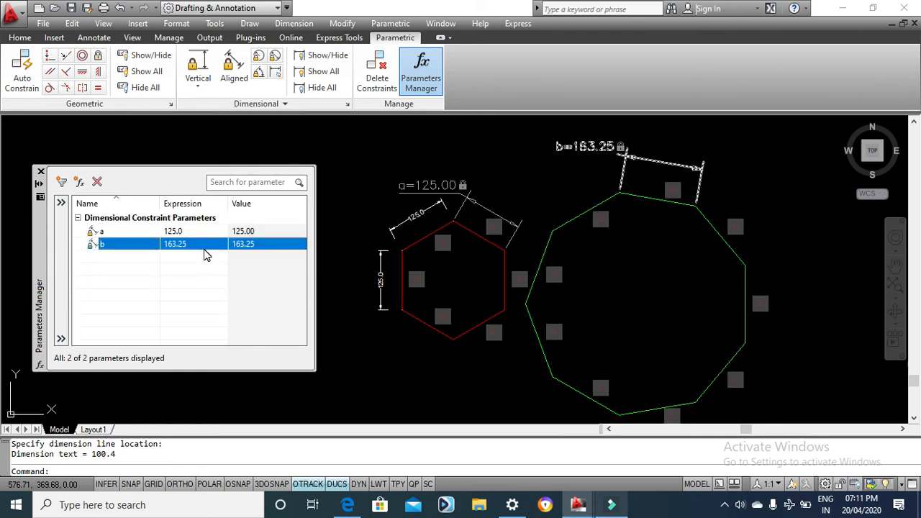
# Step: Add an ordinary Aligned dimension to the nine-sided polygon's upper-right side, placed outside the shape
pyautogui.scroll(-4, 654, 241)
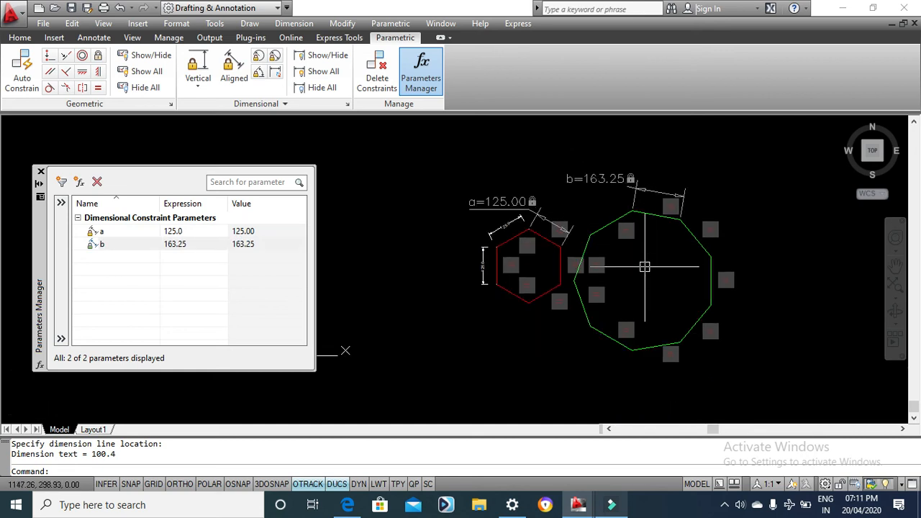
pyautogui.scroll(3, 644, 268)
pyautogui.click(19, 37)
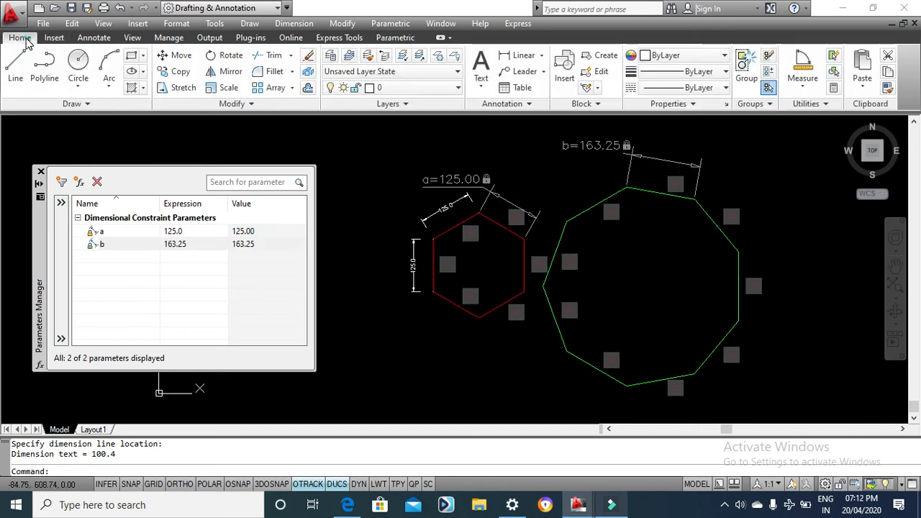
pyautogui.click(93, 38)
pyautogui.click(233, 64)
pyautogui.press('Return')
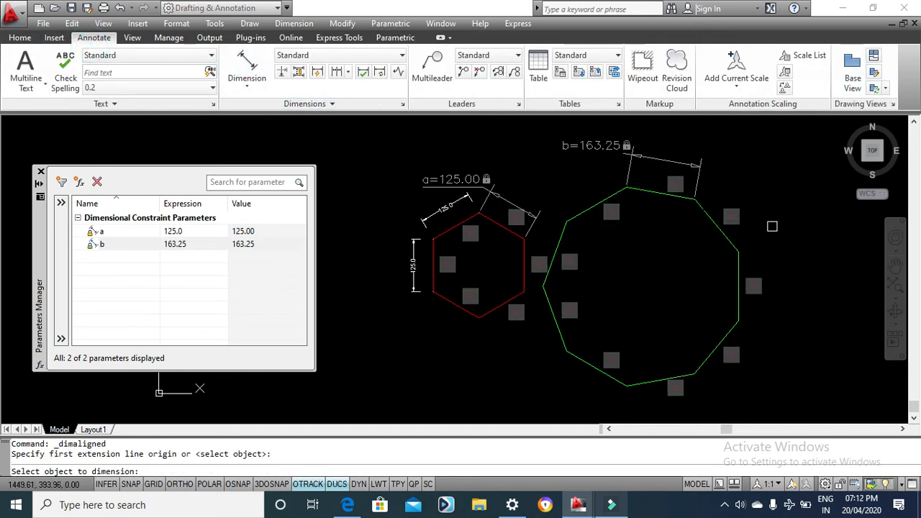
pyautogui.click(710, 218)
pyautogui.click(761, 193)
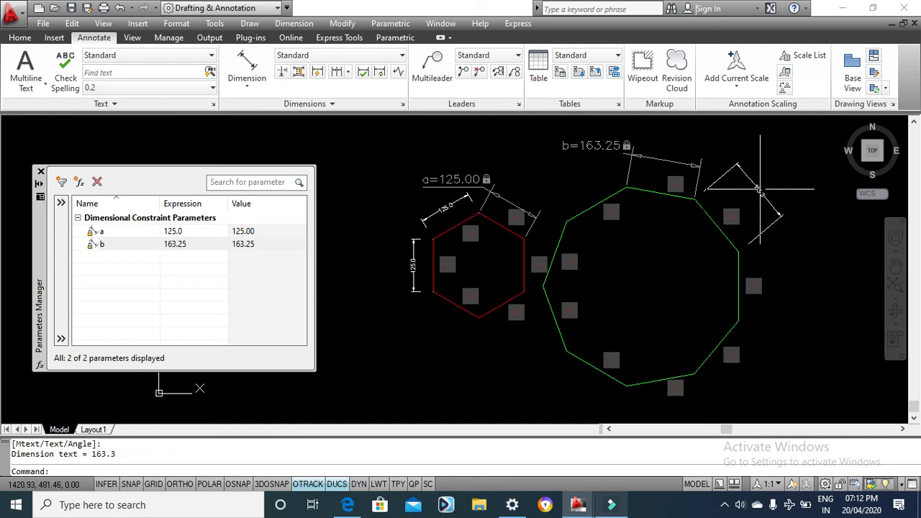
# Step: Modify the Standard dimension style so that linear dimensions use a precision of 0.00
pyautogui.scroll(8, 760, 193)
pyautogui.scroll(-4, 761, 193)
pyautogui.scroll(-2, 759, 224)
pyautogui.scroll(3, 629, 182)
pyautogui.moveTo(815, 255); pyautogui.dragTo(662, 245, button='middle')
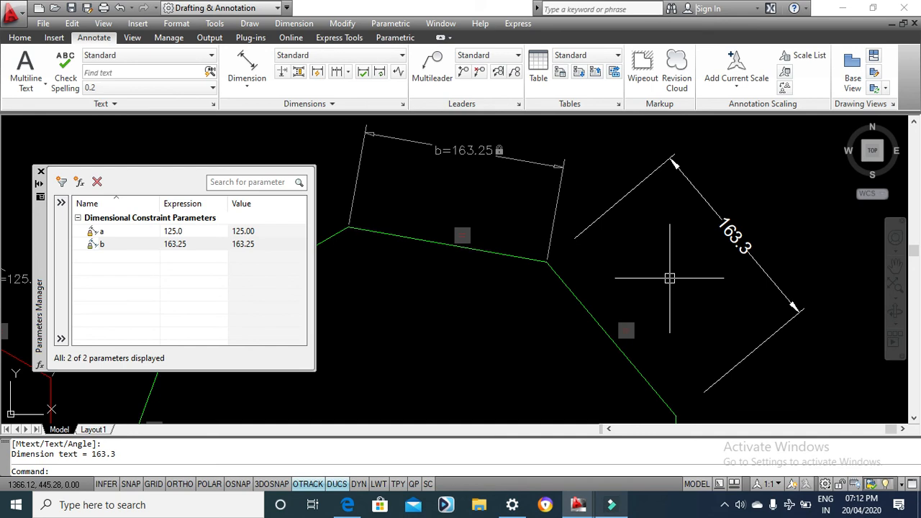
pyautogui.press('Return')
pyautogui.click(613, 222)
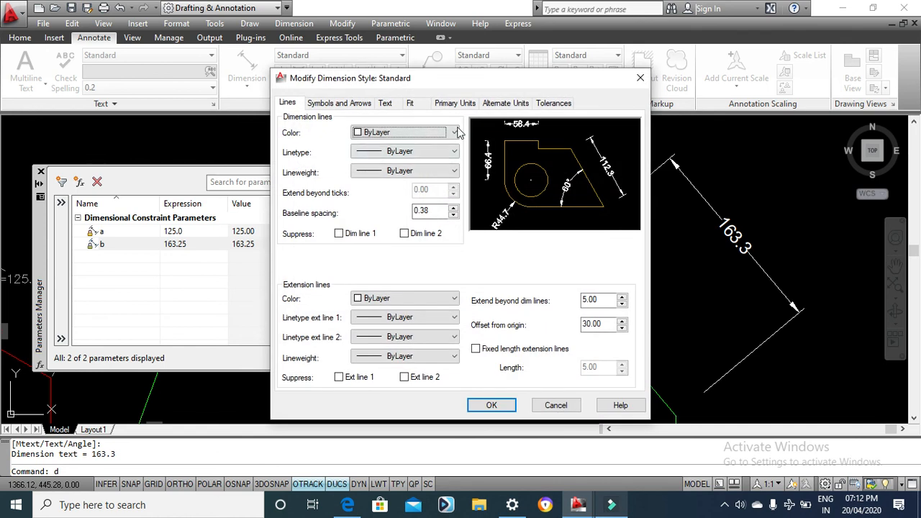
pyautogui.click(450, 105)
pyautogui.click(407, 150)
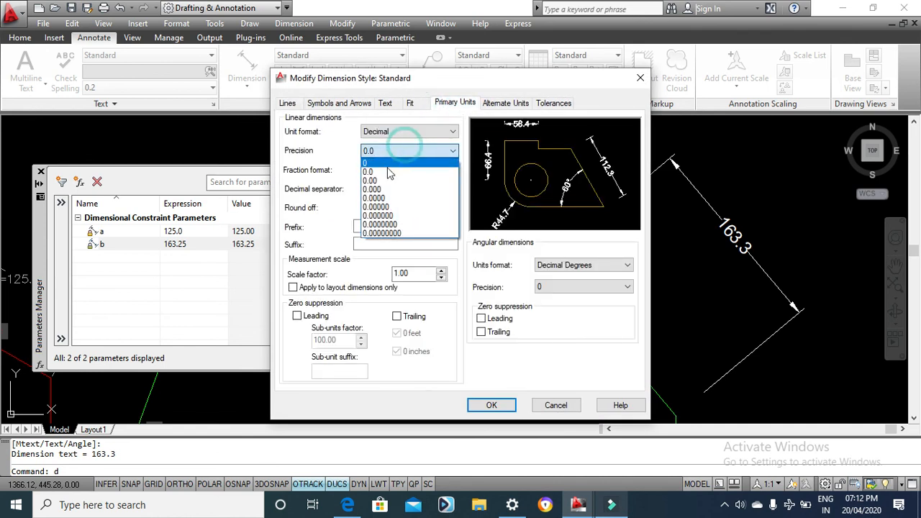
pyautogui.click(381, 180)
pyautogui.click(490, 404)
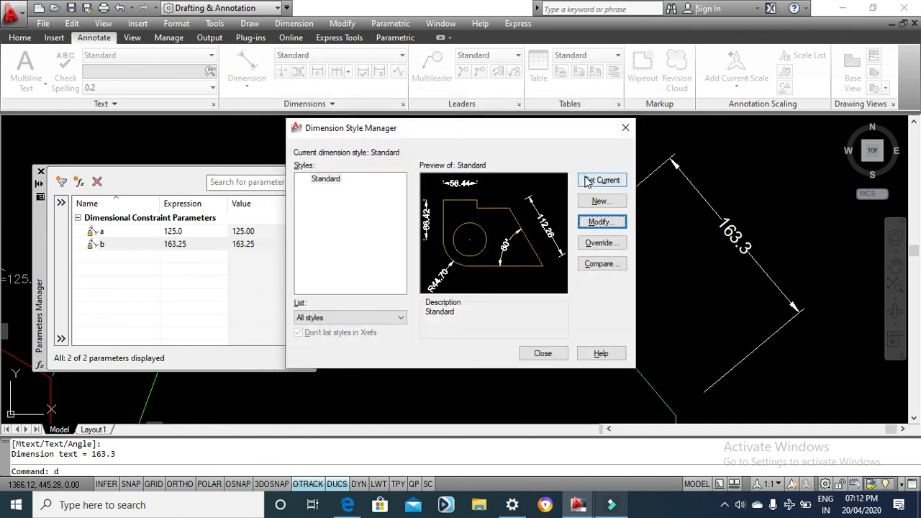
pyautogui.click(541, 353)
pyautogui.scroll(-5, 730, 308)
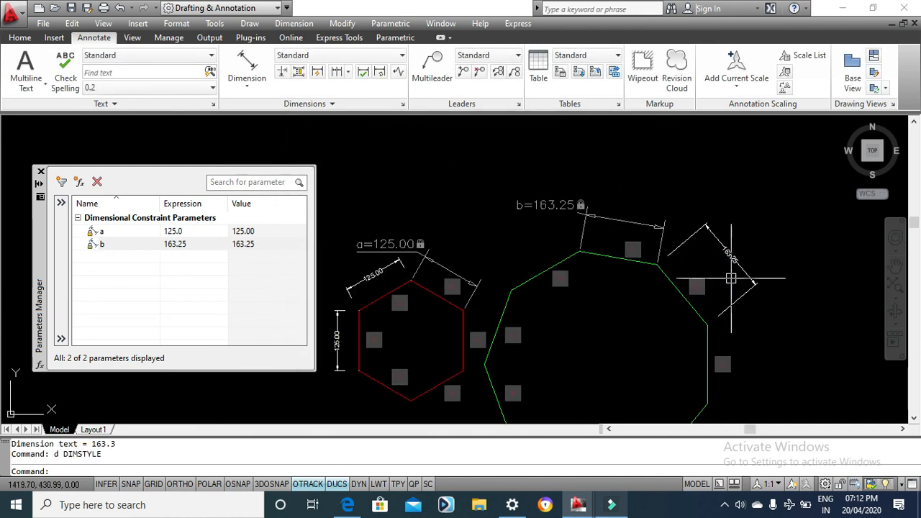
pyautogui.moveTo(794, 326)
pyautogui.mouseDown(button='middle')
pyautogui.moveTo(794, 262)
pyautogui.moveTo(798, 271)
pyautogui.mouseUp(button='middle')
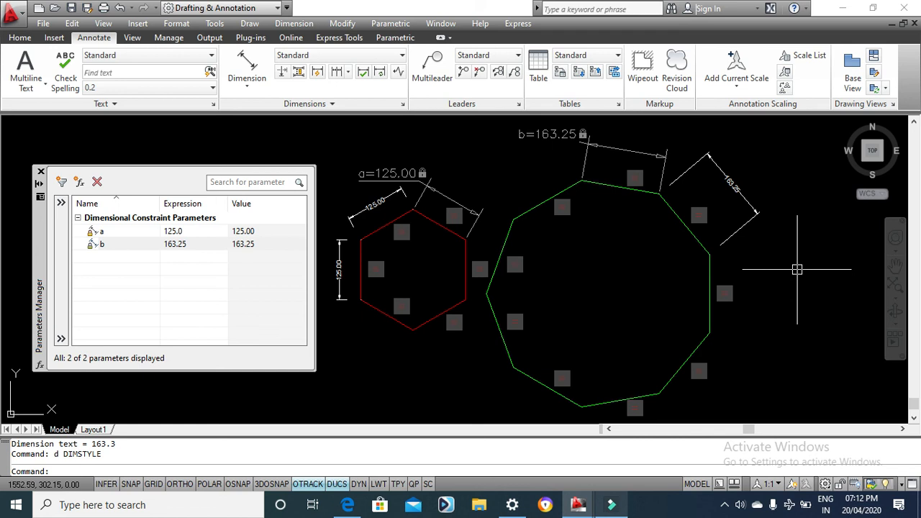
pyautogui.click(724, 504)
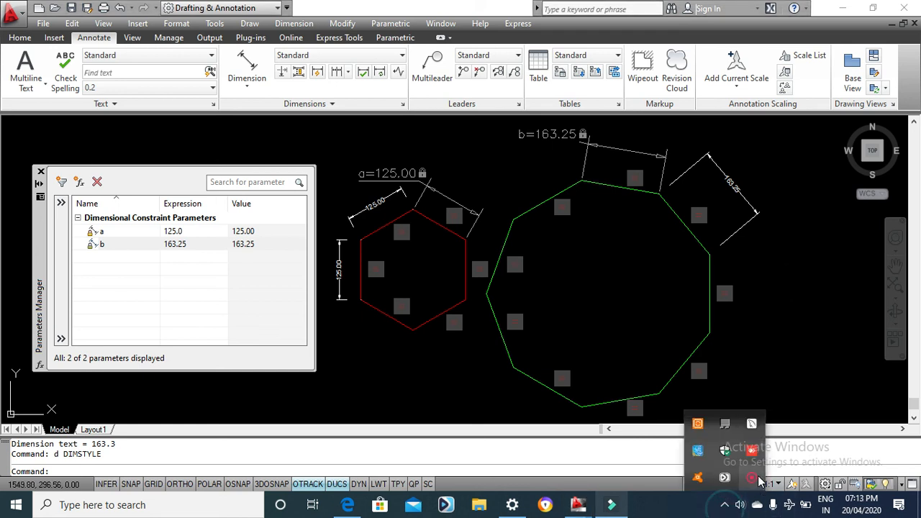
pyautogui.click(755, 477)
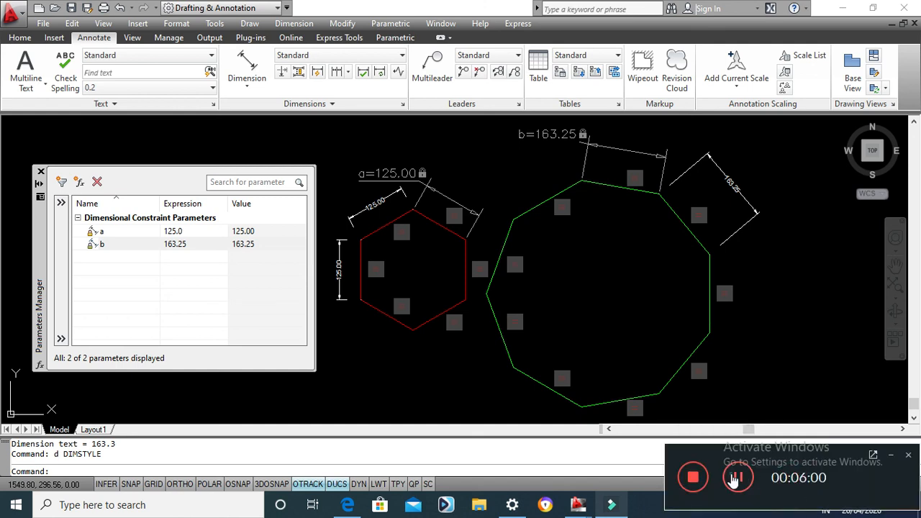